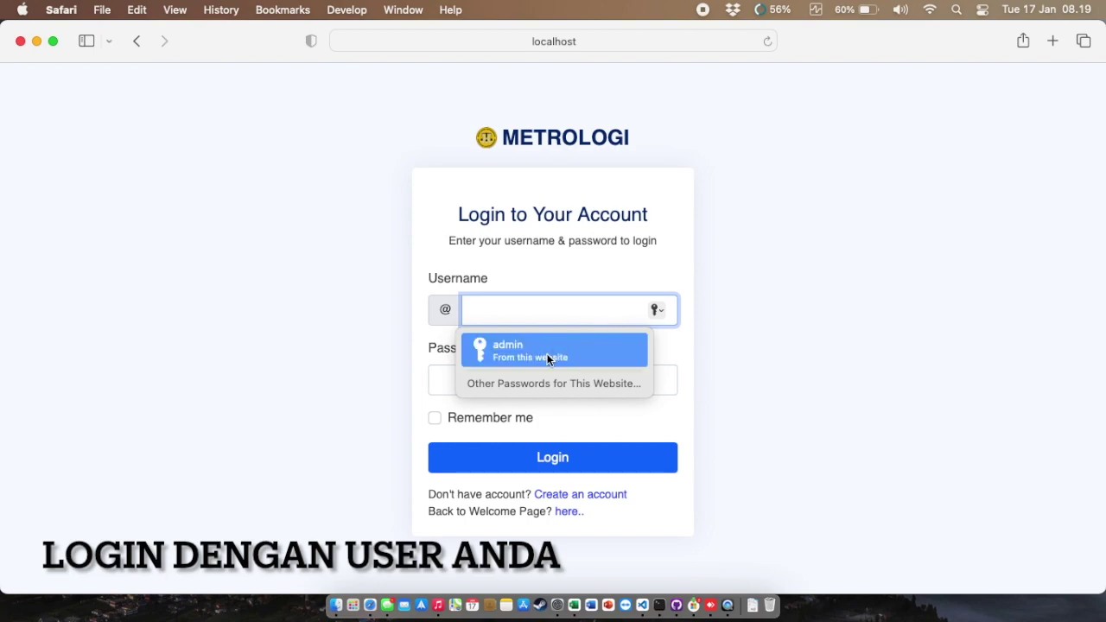
Step: Log in with the saved 'admin' autofill credentials to reach the Dashboard
left_click(547, 359)
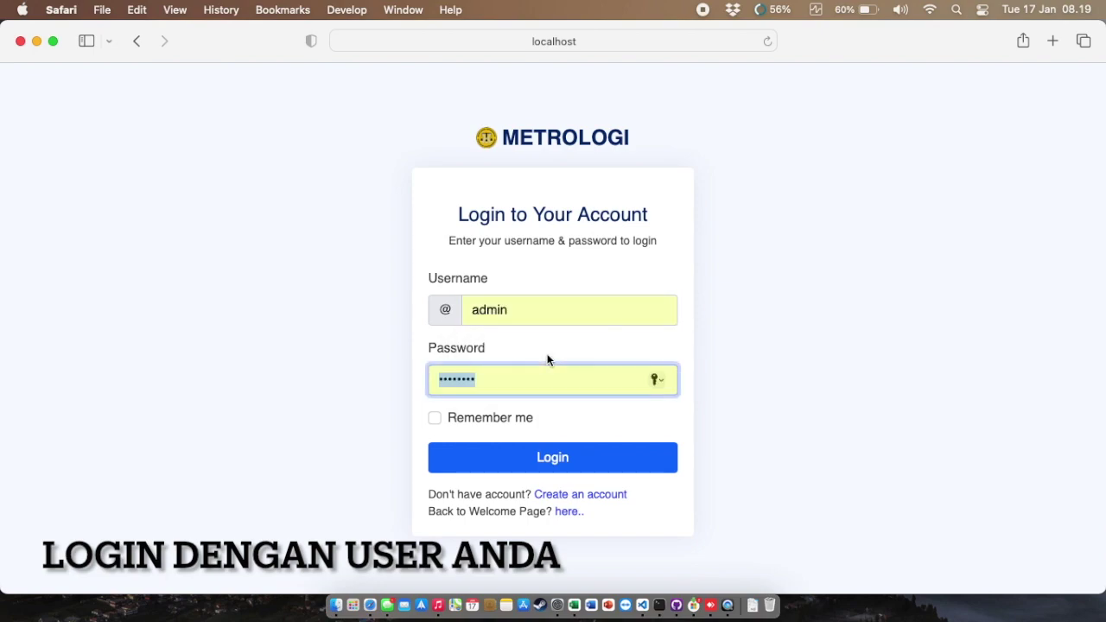
left_click(579, 467)
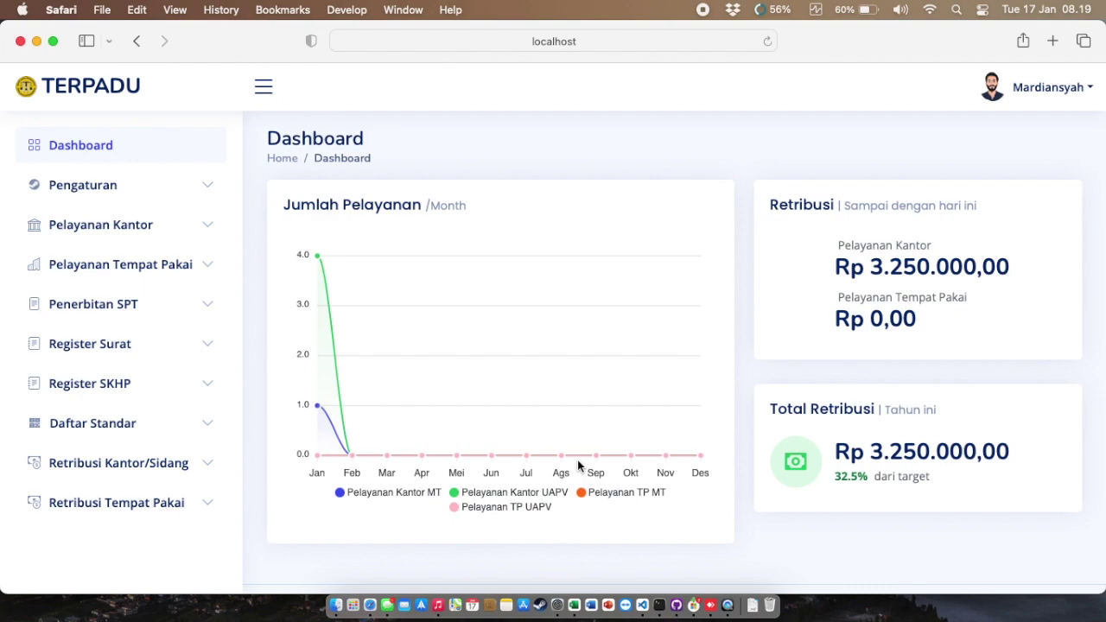
Step: Open the UAPV list under Pelayanan Tempat Pakai and run the Periksa Urutan Order check
left_click(144, 275)
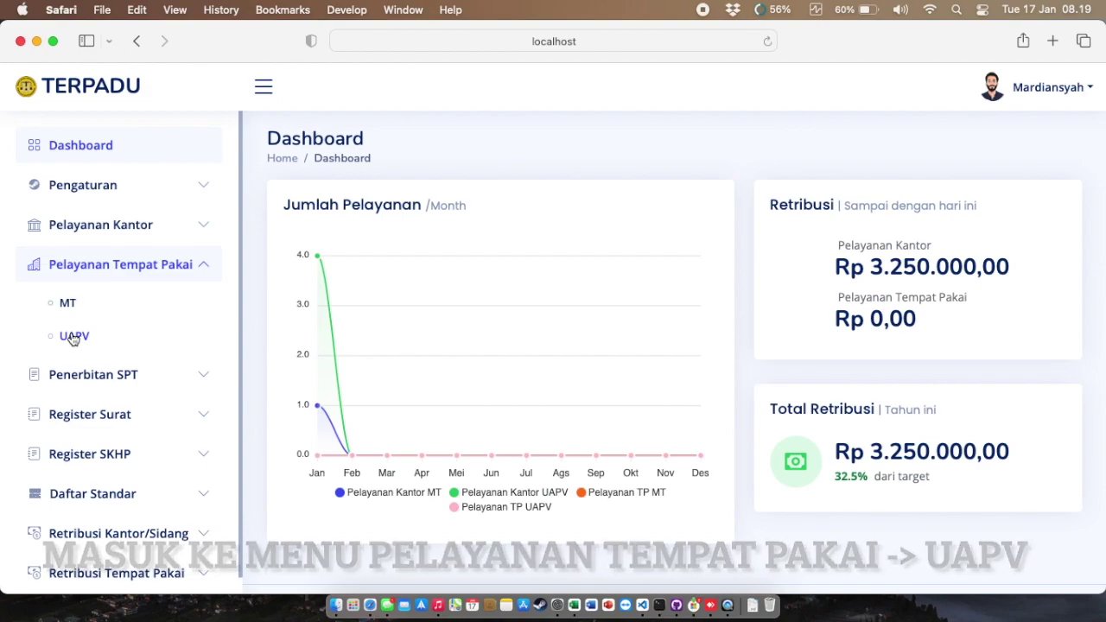
left_click(74, 336)
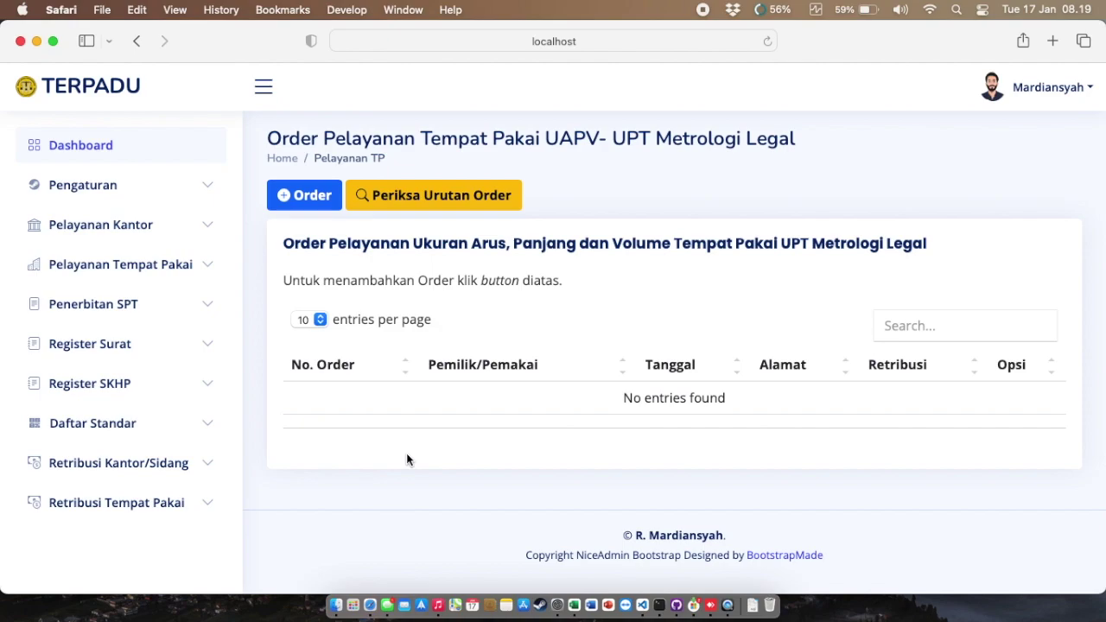
left_click(441, 196)
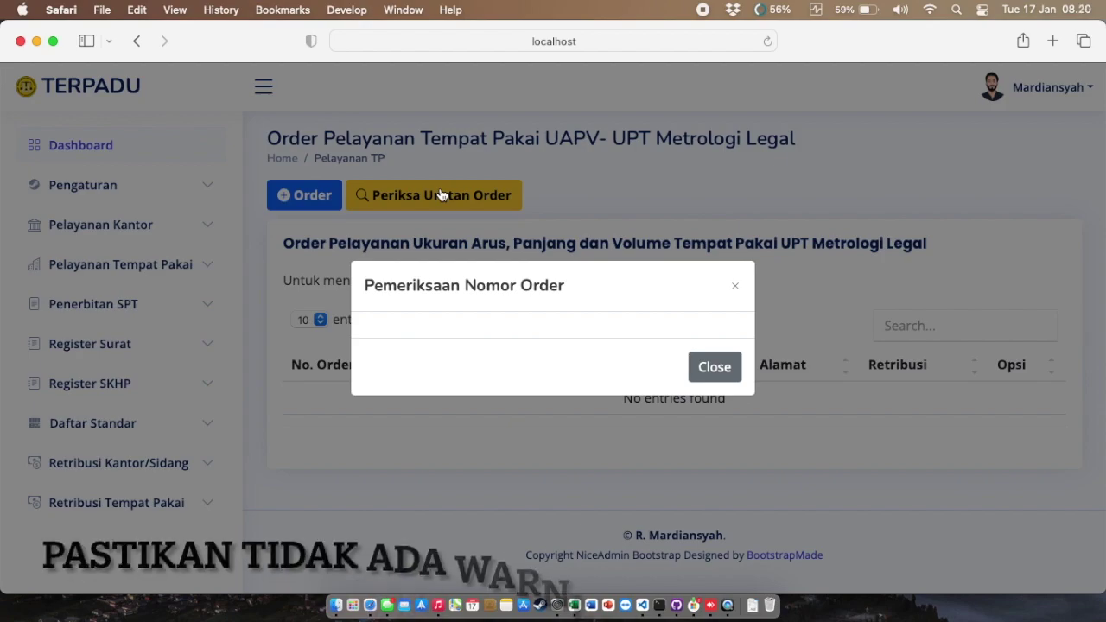
left_click(716, 369)
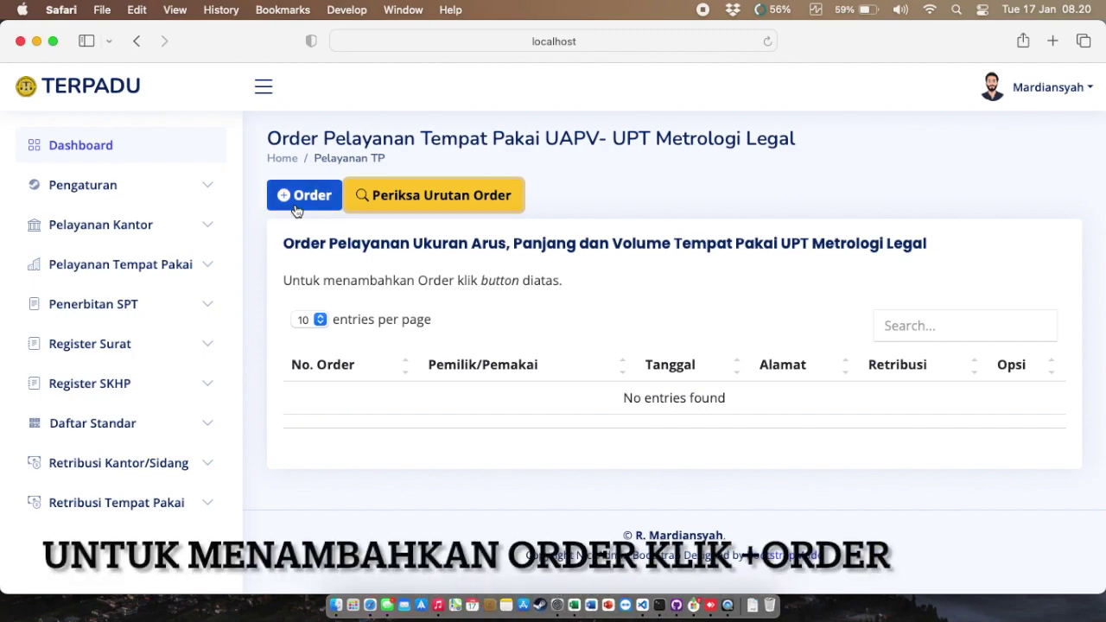
Step: Start a new UAPV order dated 17 January 2023
left_click(294, 203)
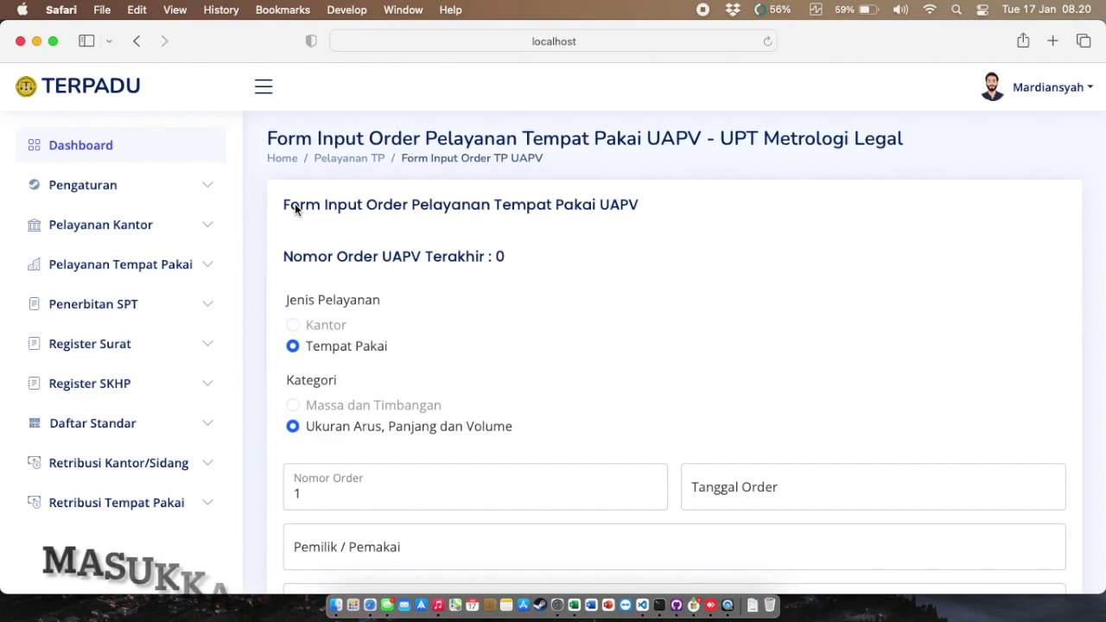
scroll(546, 311, "down", 1)
left_click(775, 459)
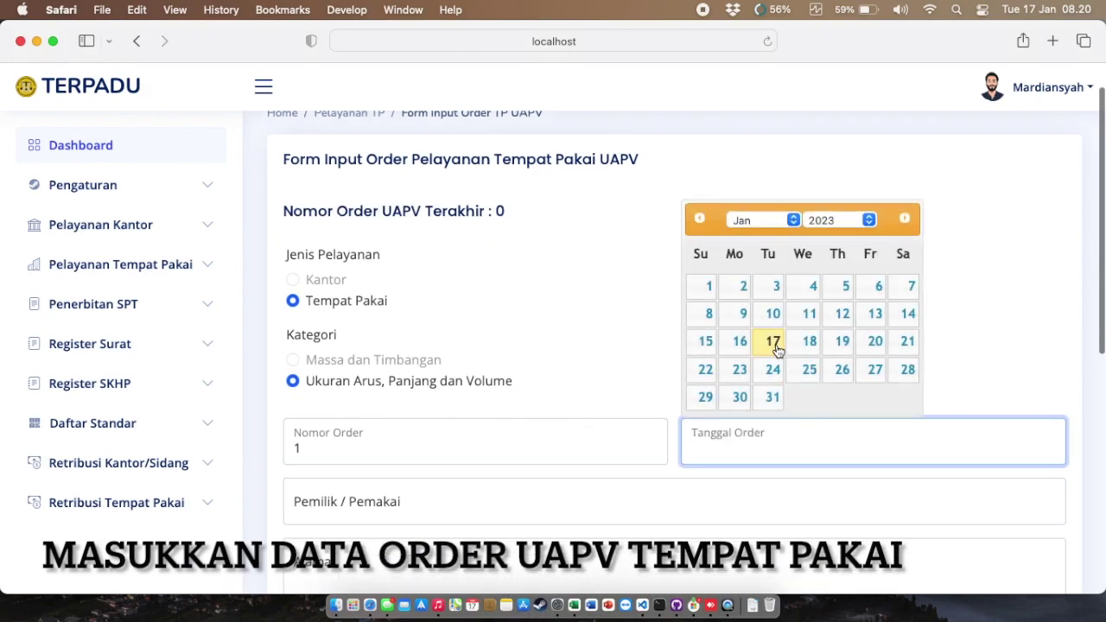
left_click(775, 346)
scroll(775, 343, "down", 3)
scroll(775, 342, "down", 5)
Step: Set owner SPBU 54.613.20, address Desa Mojodadi, Kecamatan Kemlagi, Kabupaten Mojokerto, and the owner's name
left_click(666, 212)
type("SPBU 54.613.")
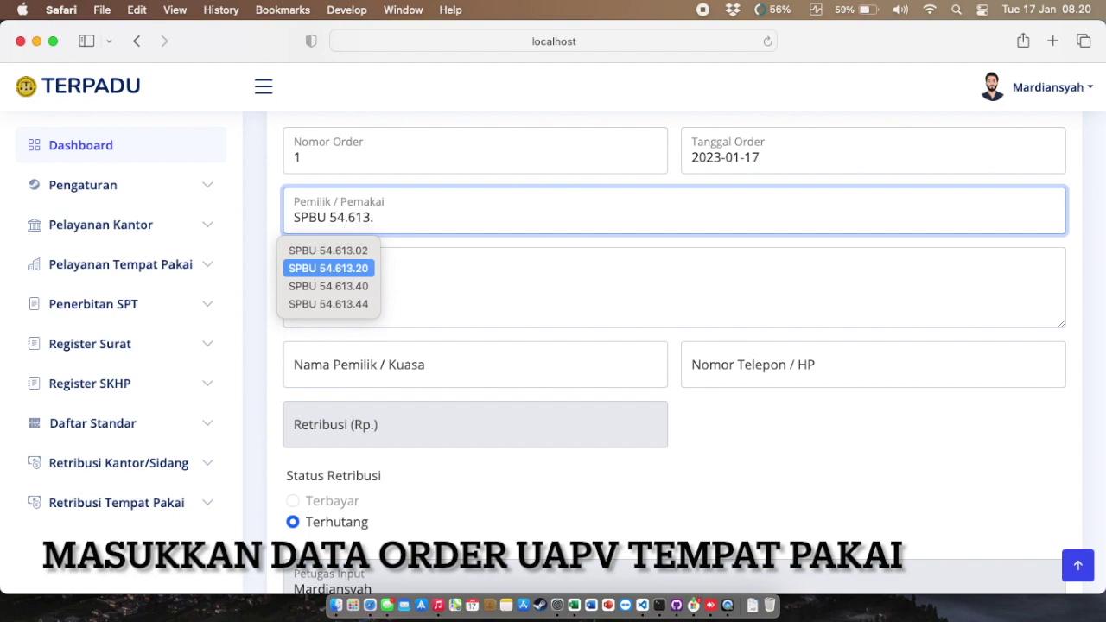
key("Return")
left_click(520, 293)
type("Desa Mojod")
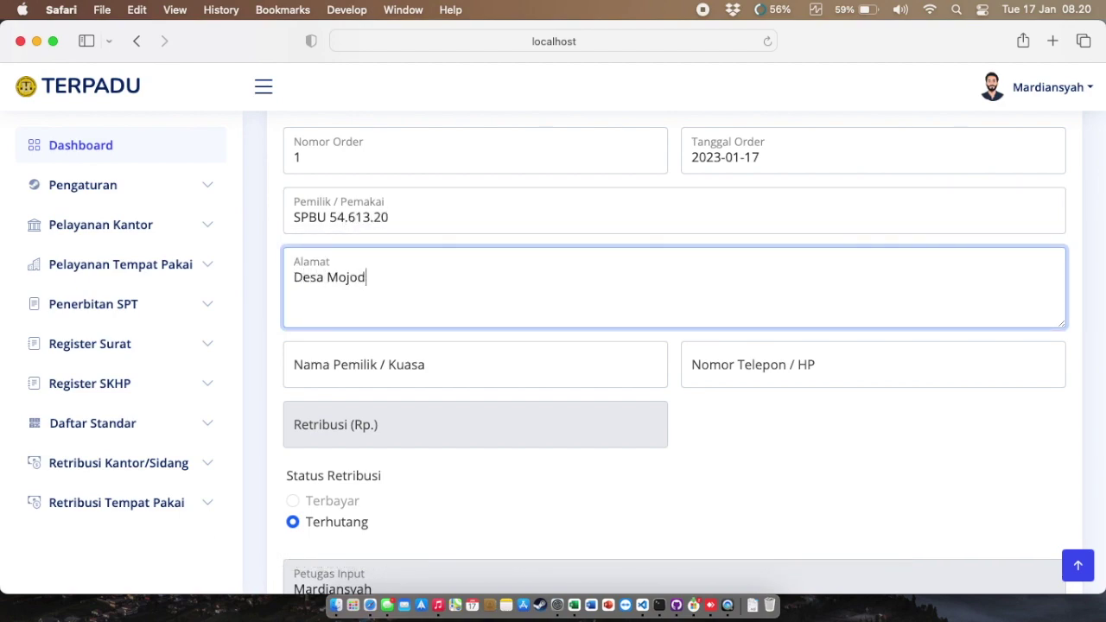
type("adi, Kecamatan Kemlagi, Kabupaten Mojokerto")
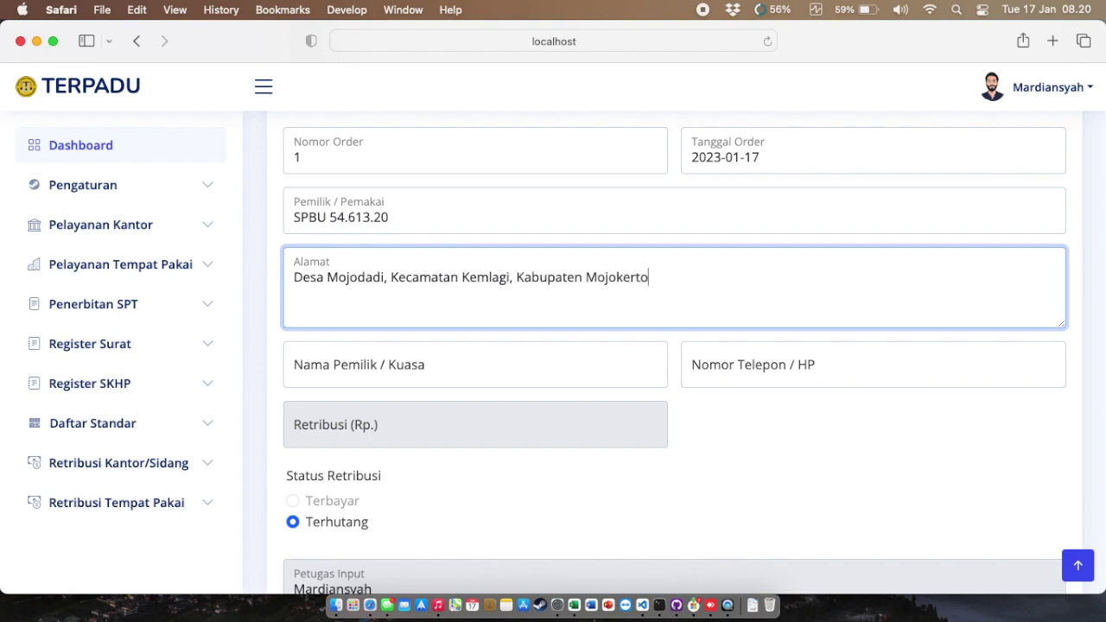
key("Tab")
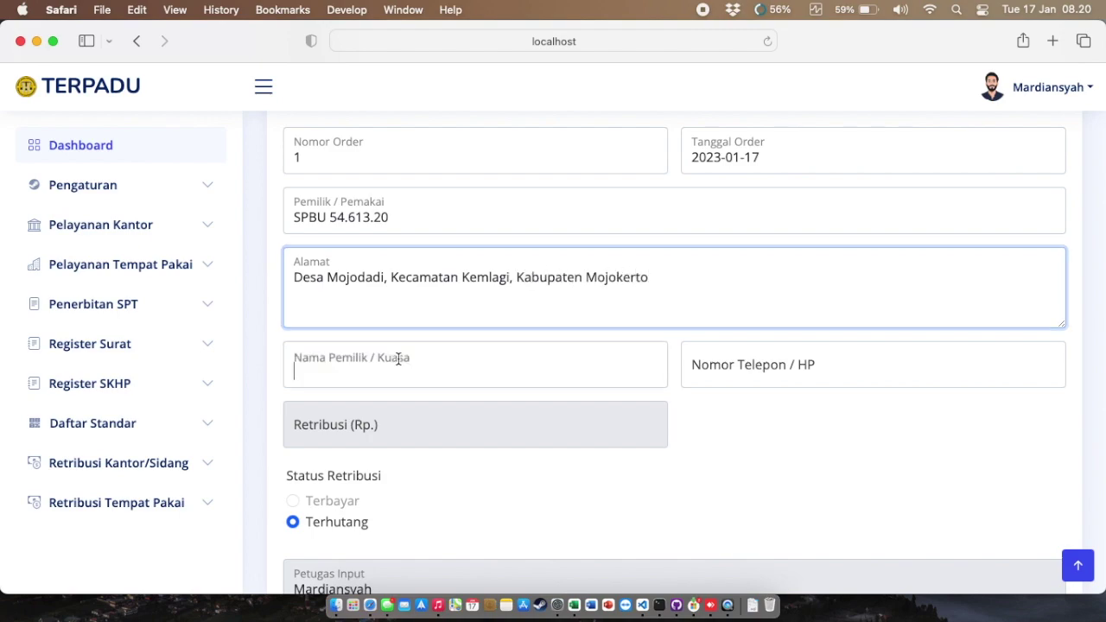
Step: Enter the owner's phone number, then submit and confirm the order
left_click(840, 365)
type("08xxxxxxxxx")
left_click(915, 476)
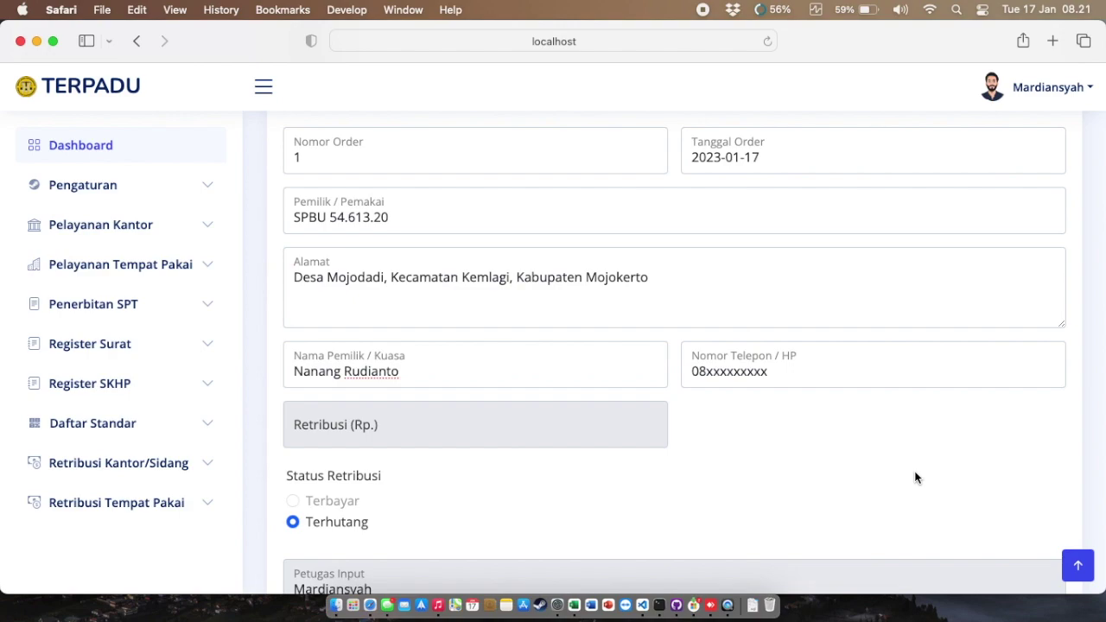
scroll(915, 471, "down", 5)
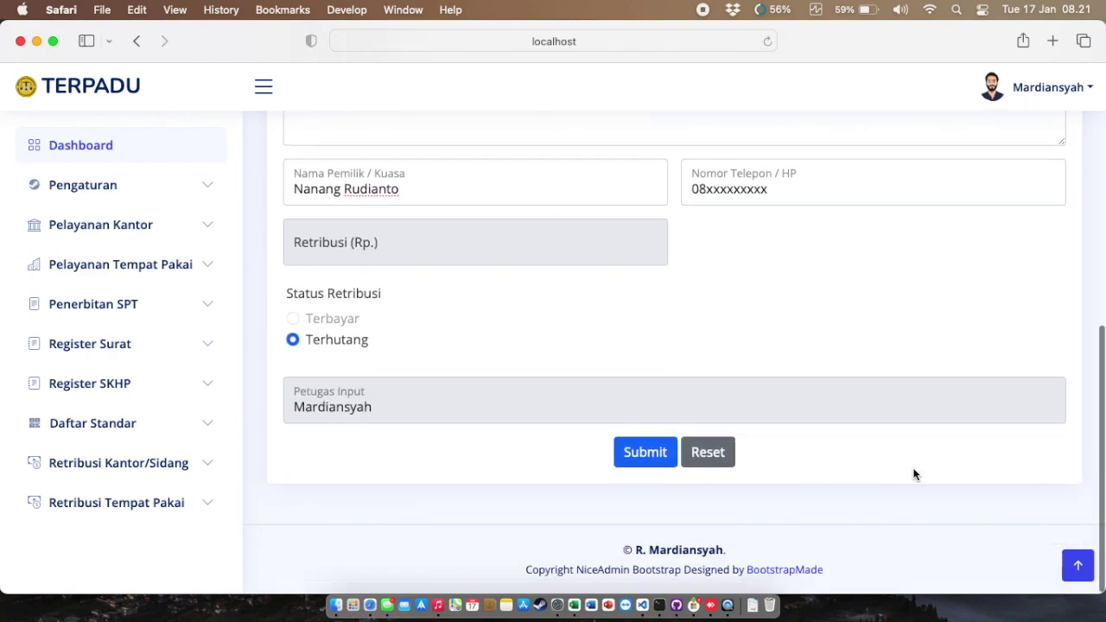
left_click(651, 454)
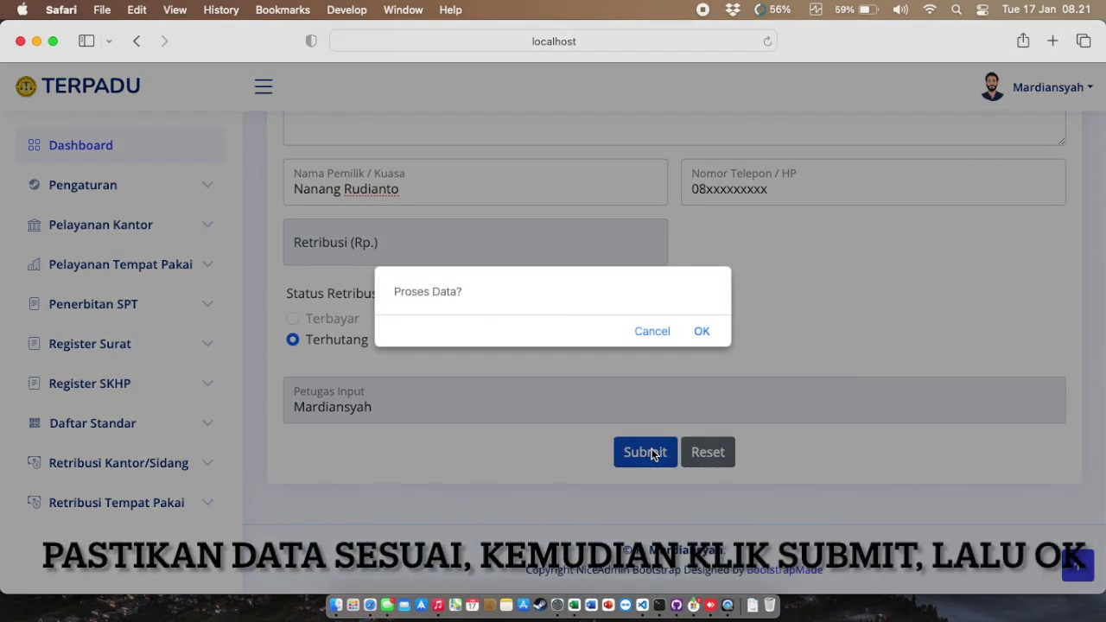
left_click(701, 331)
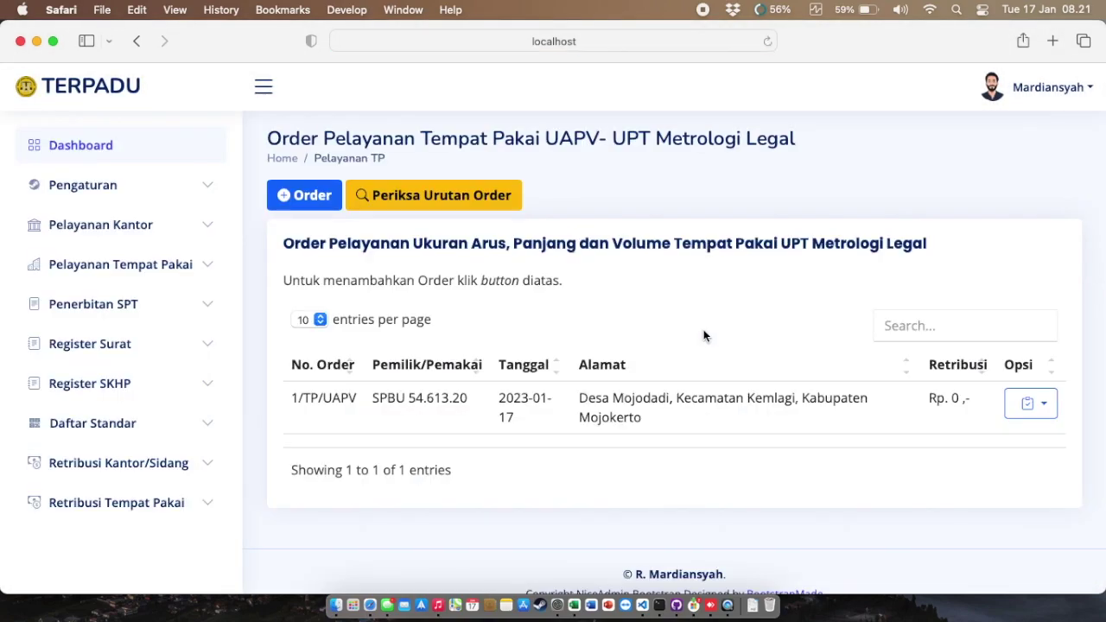
Step: Open the Detail page of order 1/TP/UAPV from its Opsi menu
left_click_drag(287, 402, 930, 408)
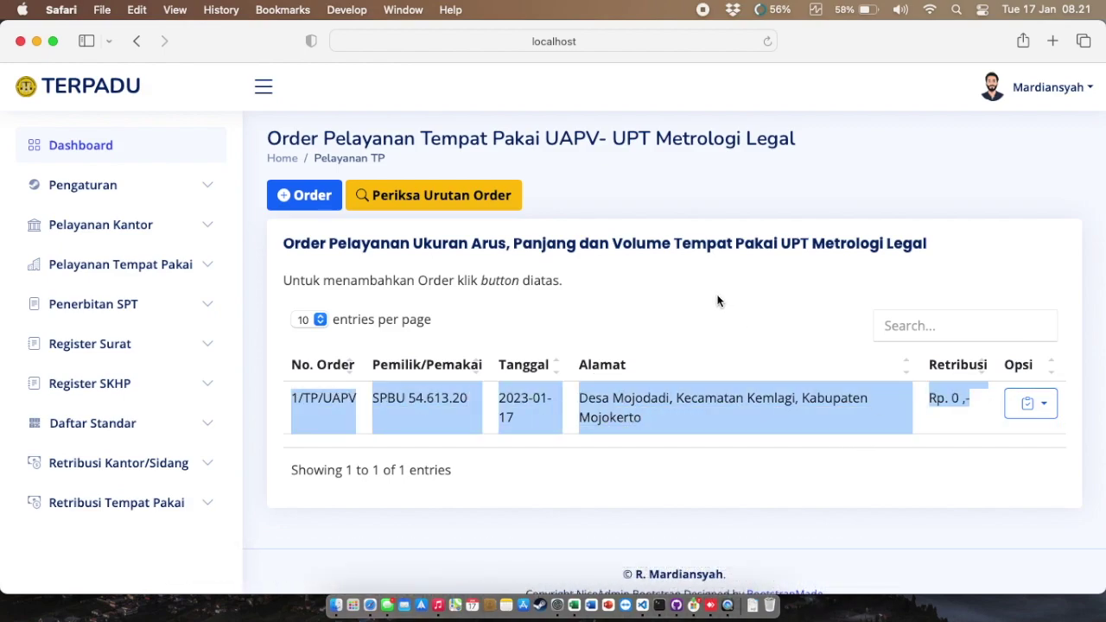
left_click(1015, 431)
left_click(1039, 412)
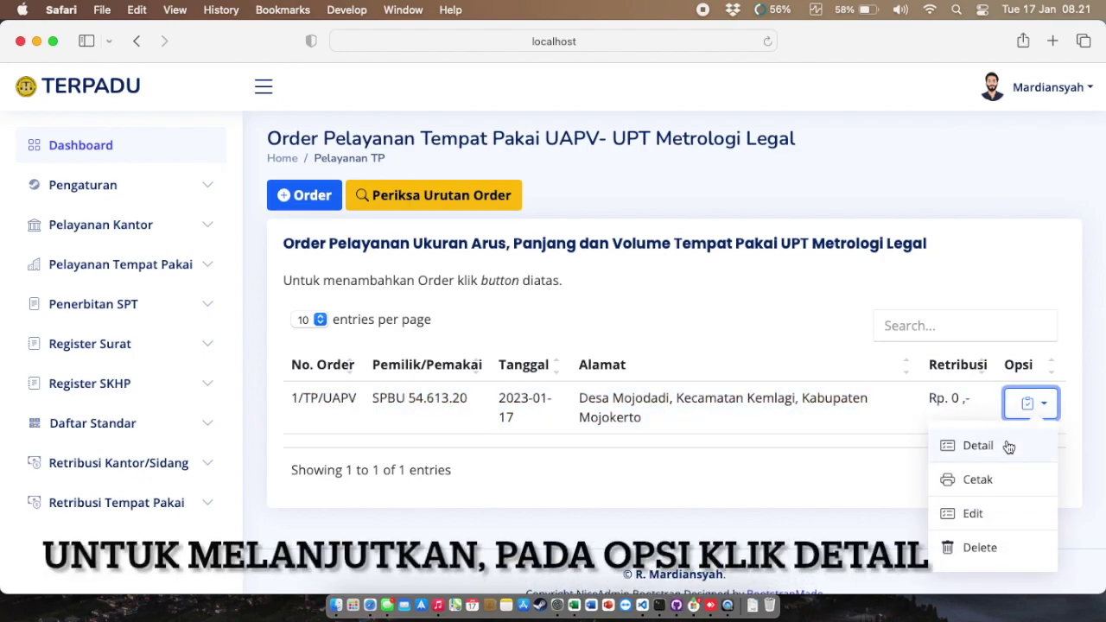
left_click(1007, 446)
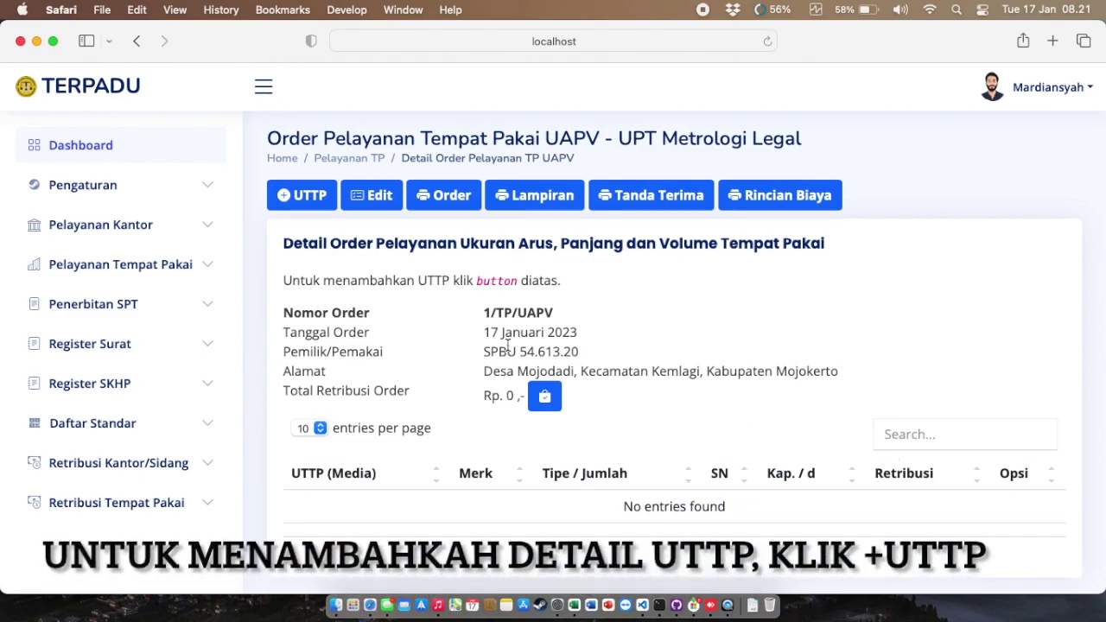
Step: Add a POMPA UKUR BBM item with brand GILBARCO, made in USA
left_click(301, 196)
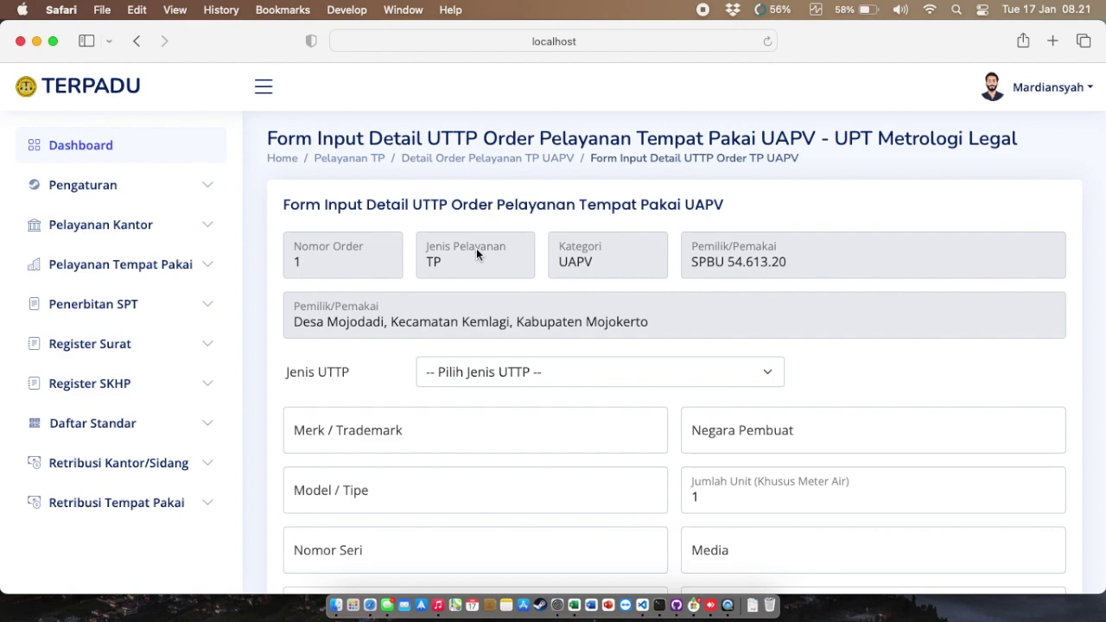
left_click(503, 371)
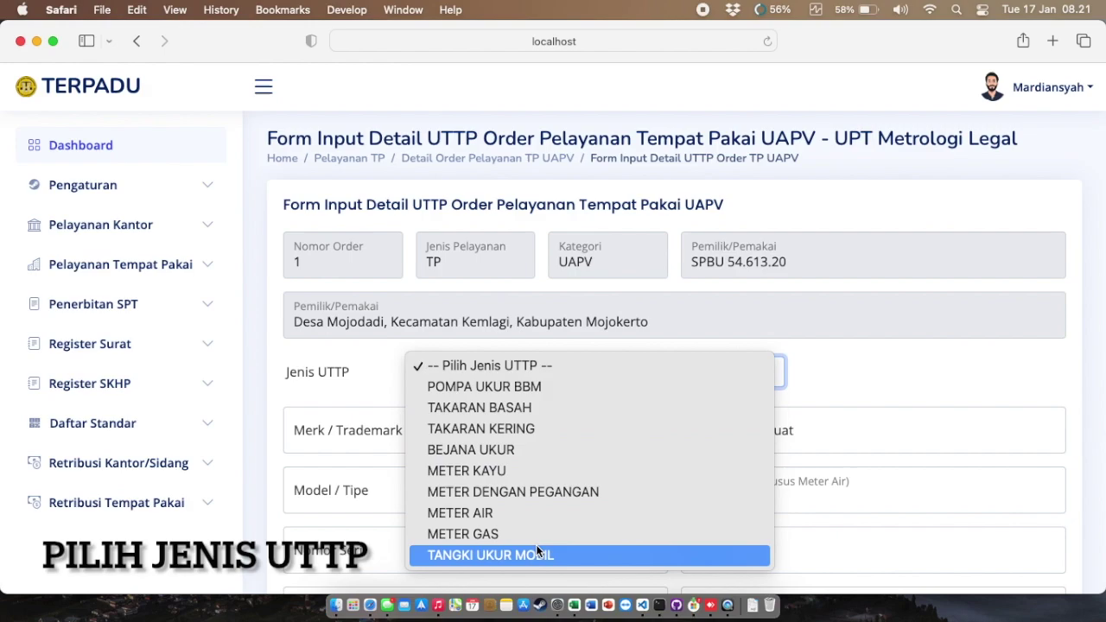
left_click(521, 387)
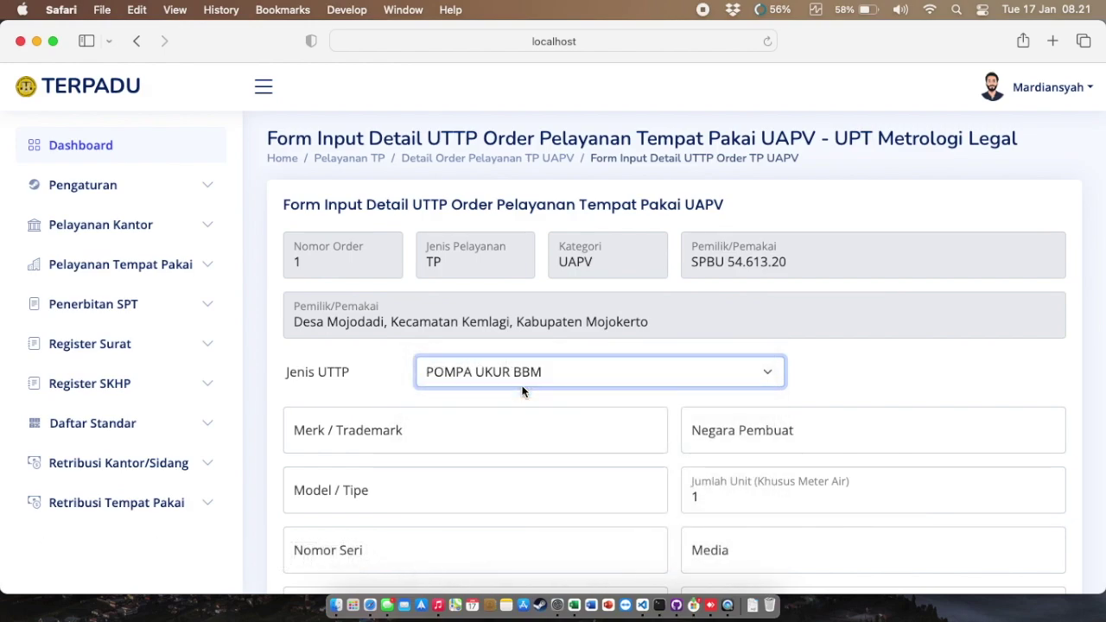
left_click(510, 425)
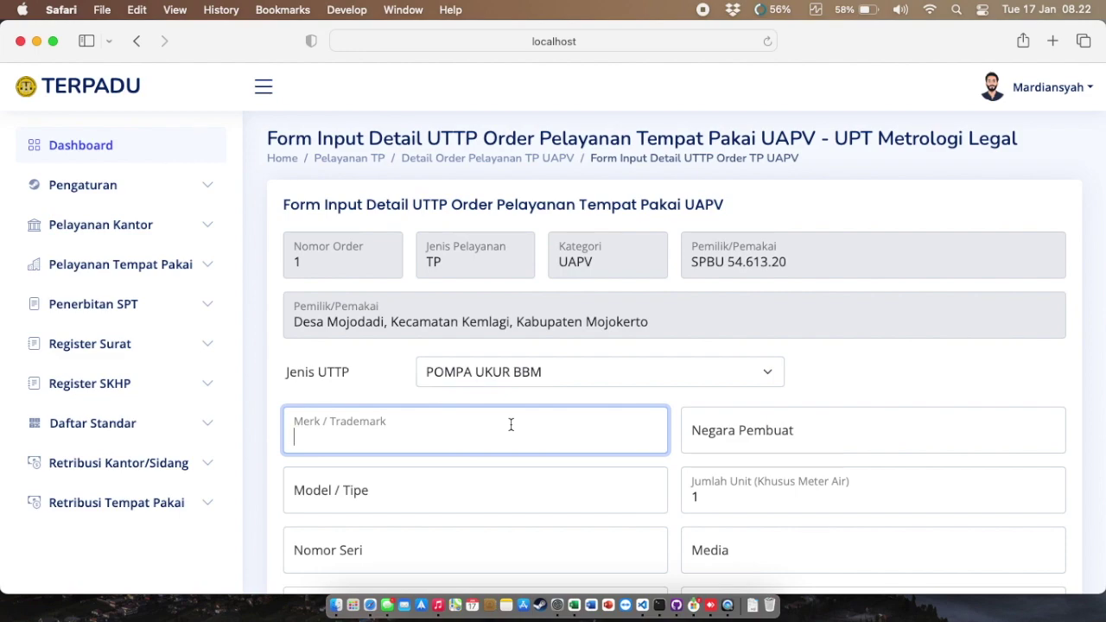
type("GI")
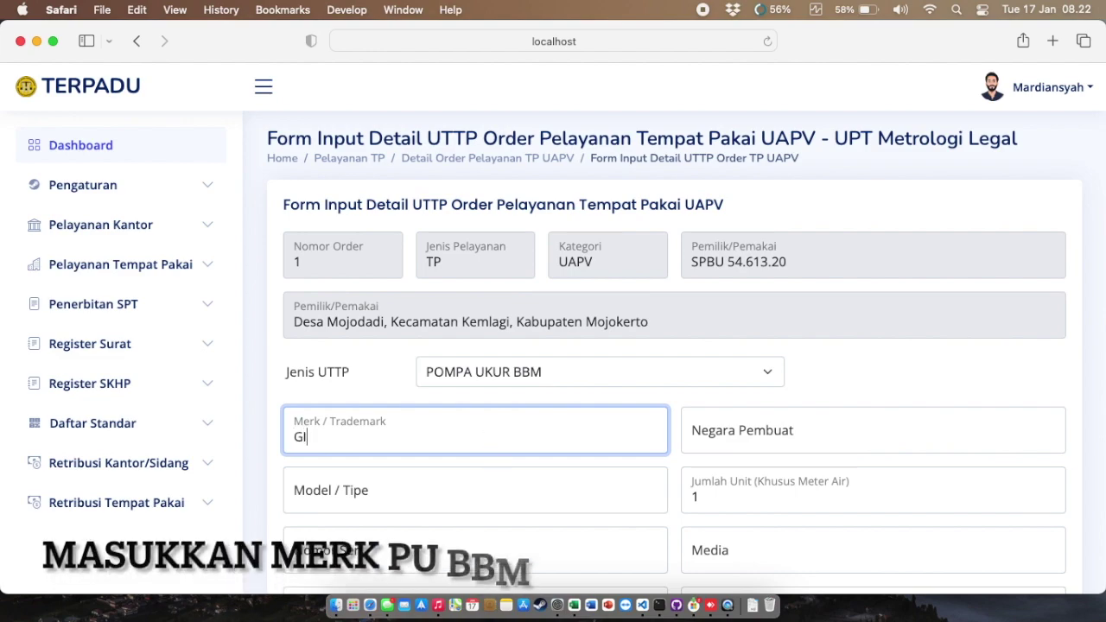
type("LBARCO")
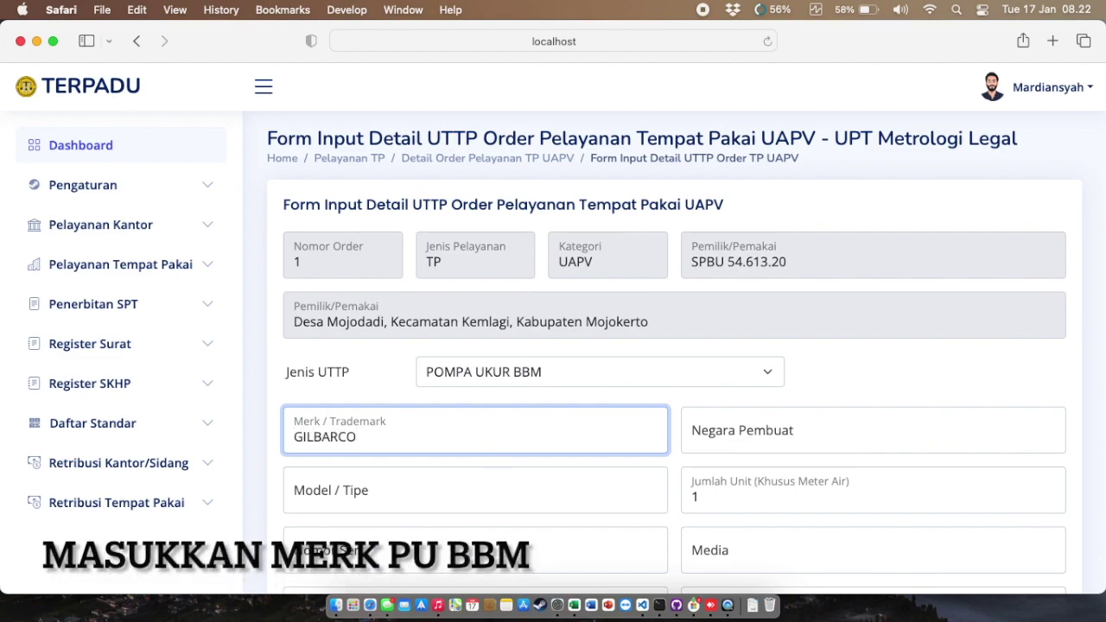
left_click(850, 434)
type("USA")
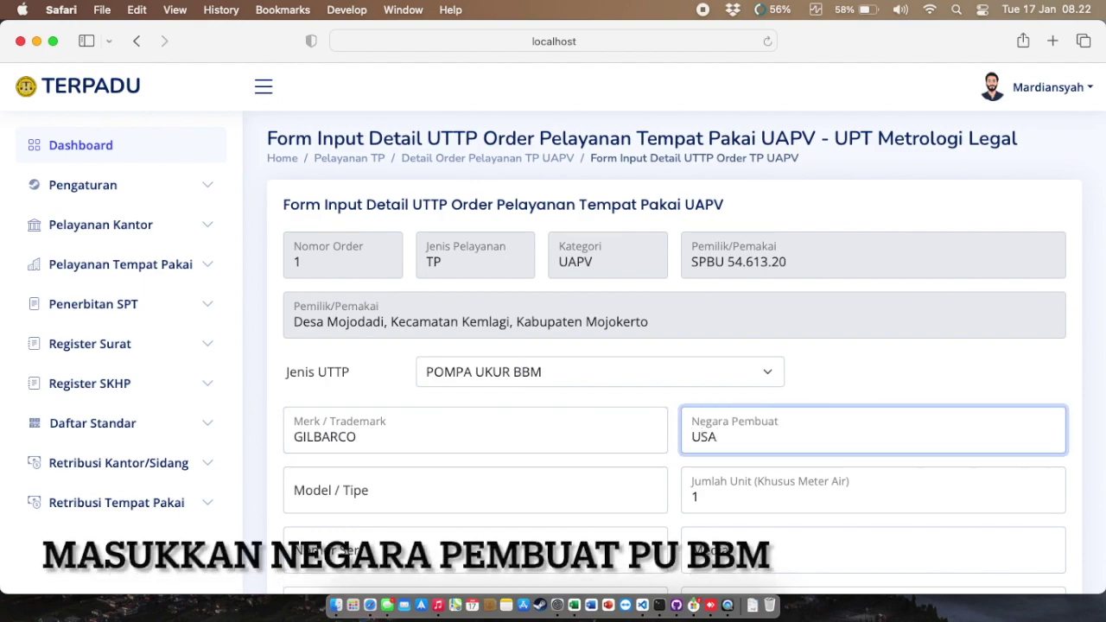
left_click(617, 504)
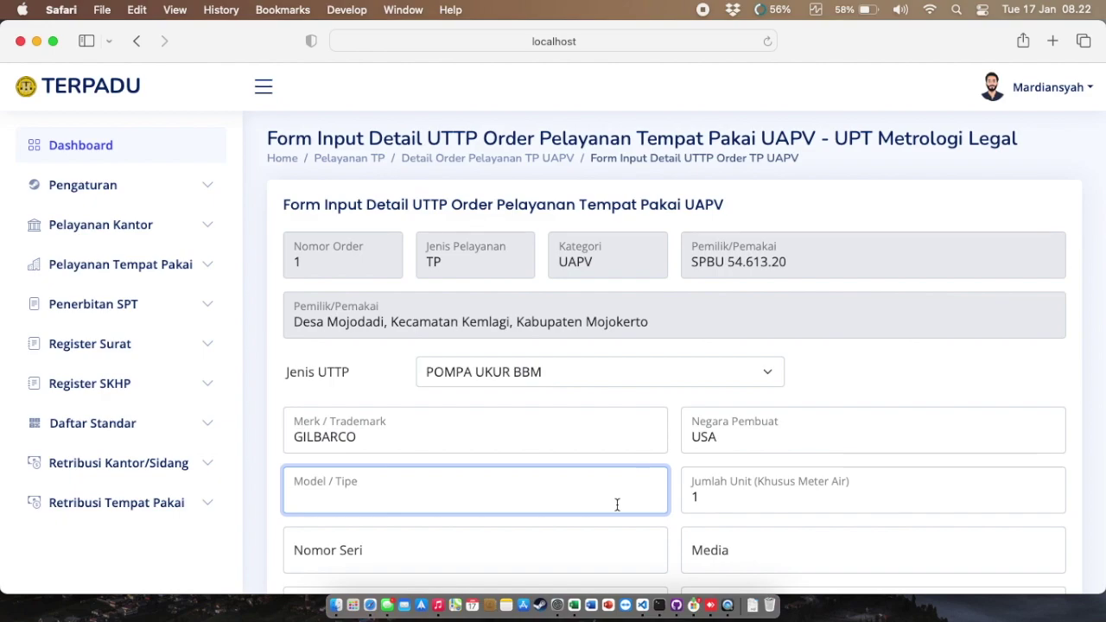
Step: Enter model B21, keep 1 unit, and serial number GLPA 039305
type("B21")
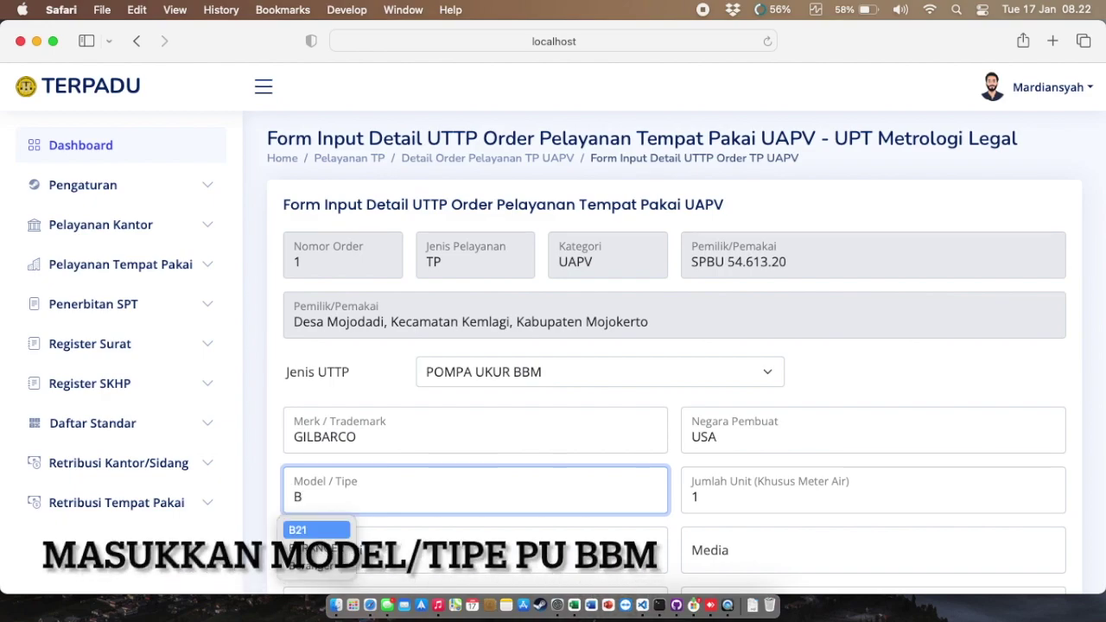
scroll(782, 495, "down", 1)
left_click(782, 495)
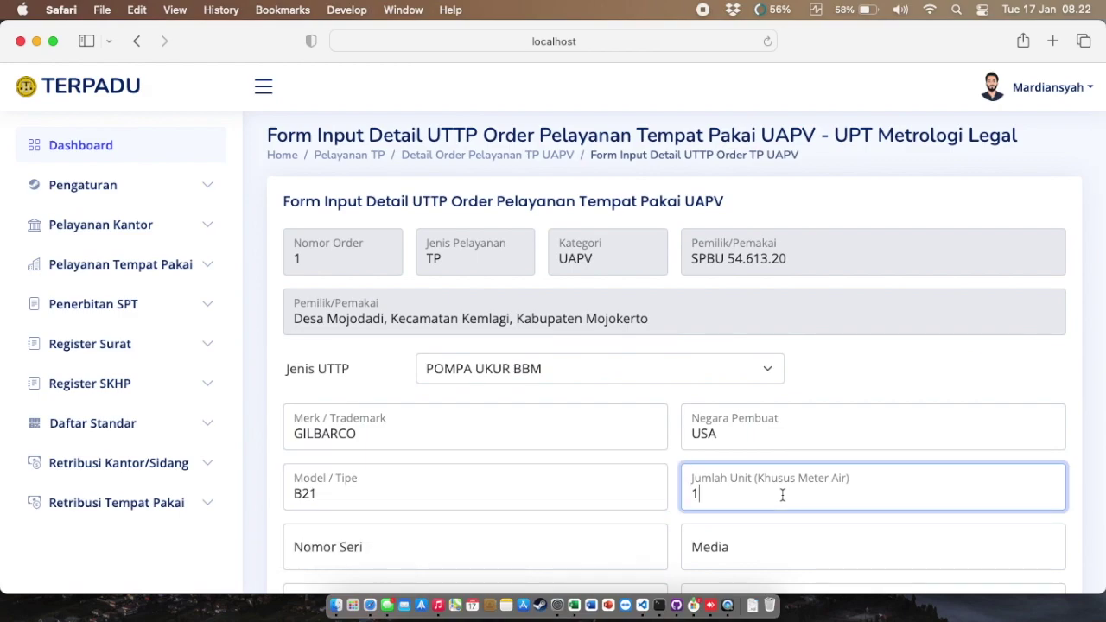
scroll(781, 495, "down", 5)
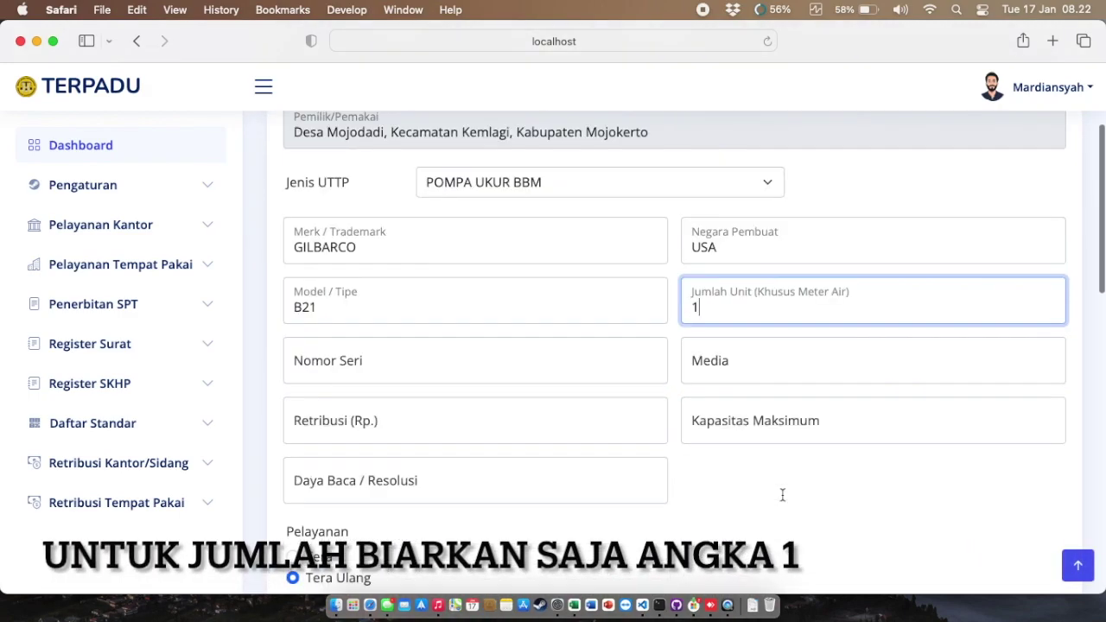
scroll(782, 495, "down", 2)
left_click(500, 304)
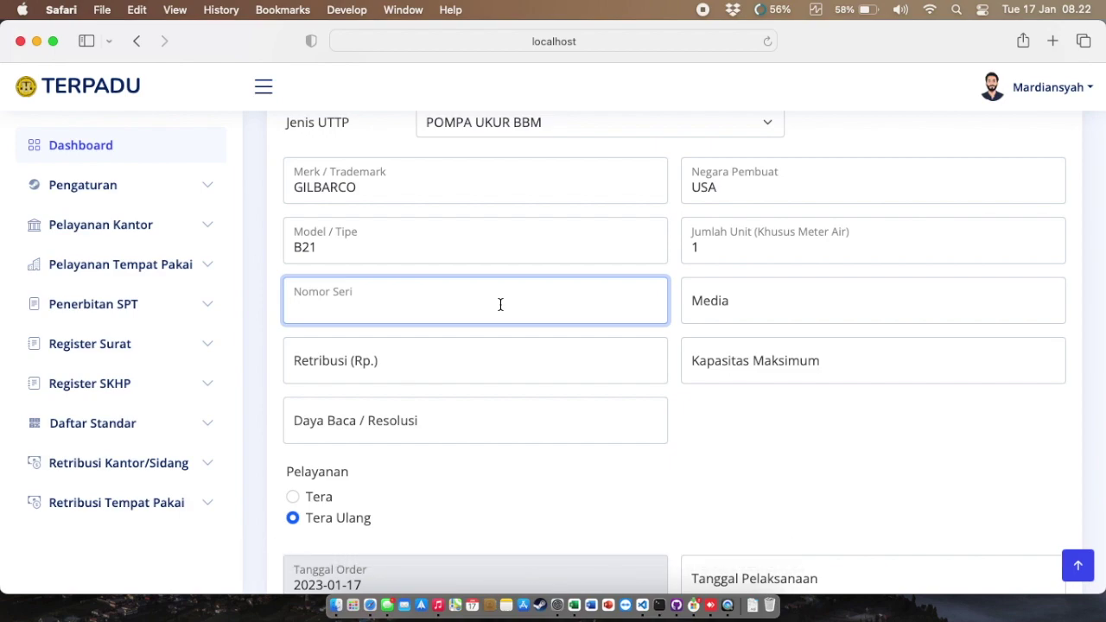
type("GLPA")
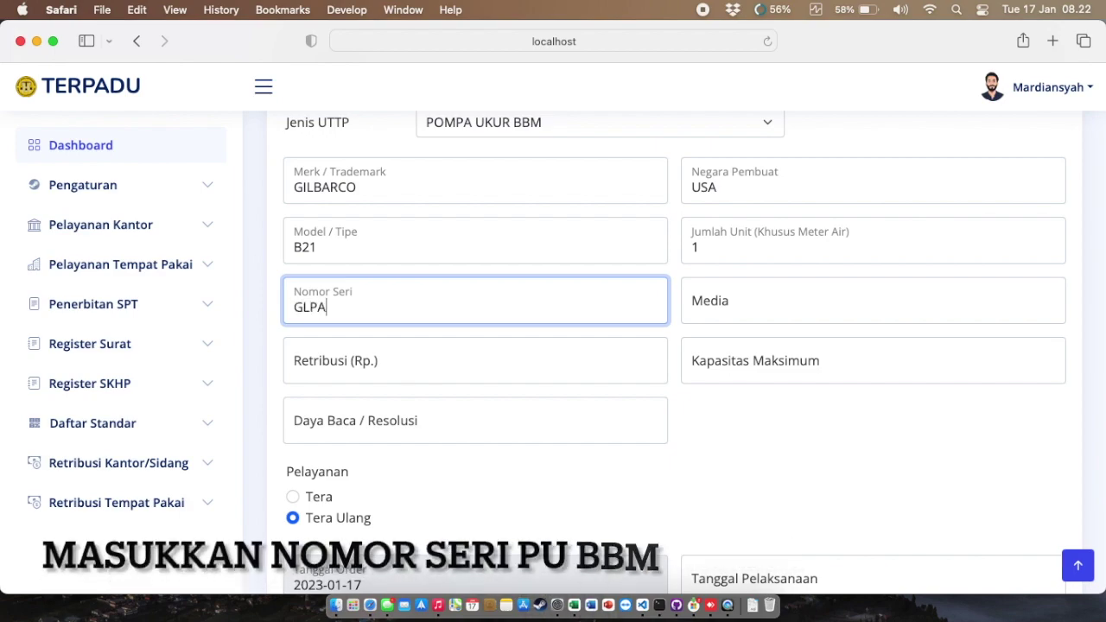
type(" 0")
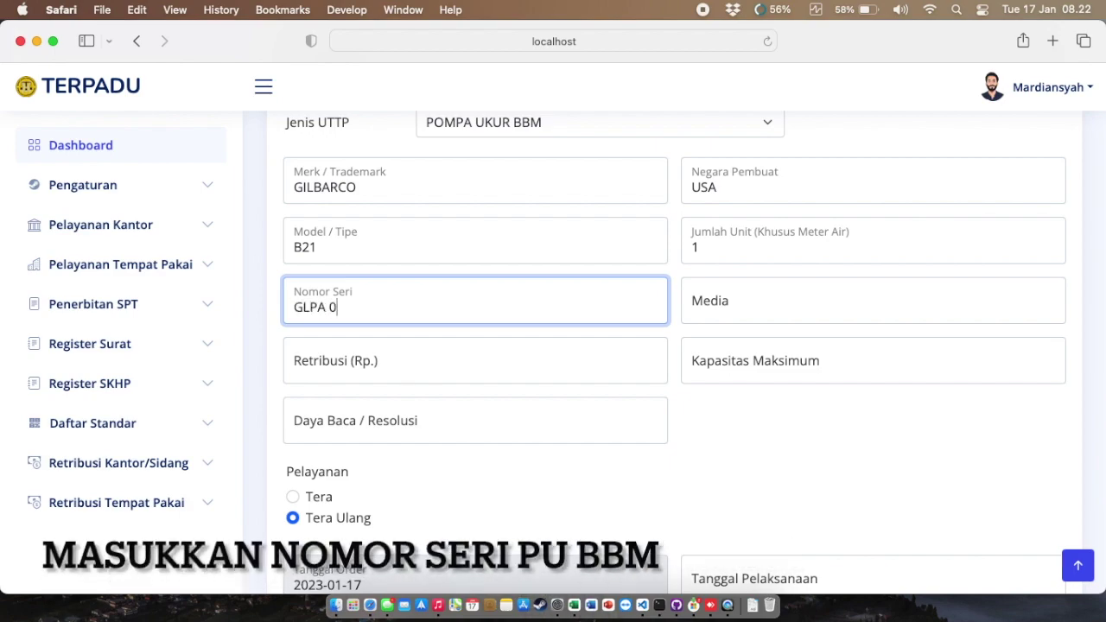
type("39305")
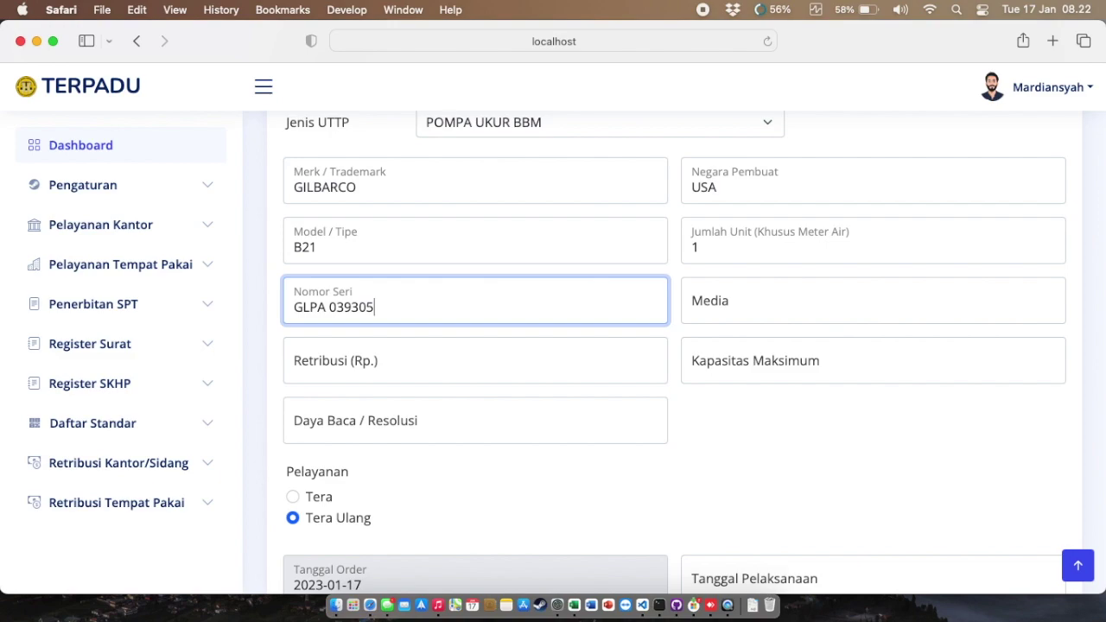
Step: Enter media PERTALITE 1.1, retribusi 210000, capacity 45 L/min and resolution 5 L/min
left_click(744, 302)
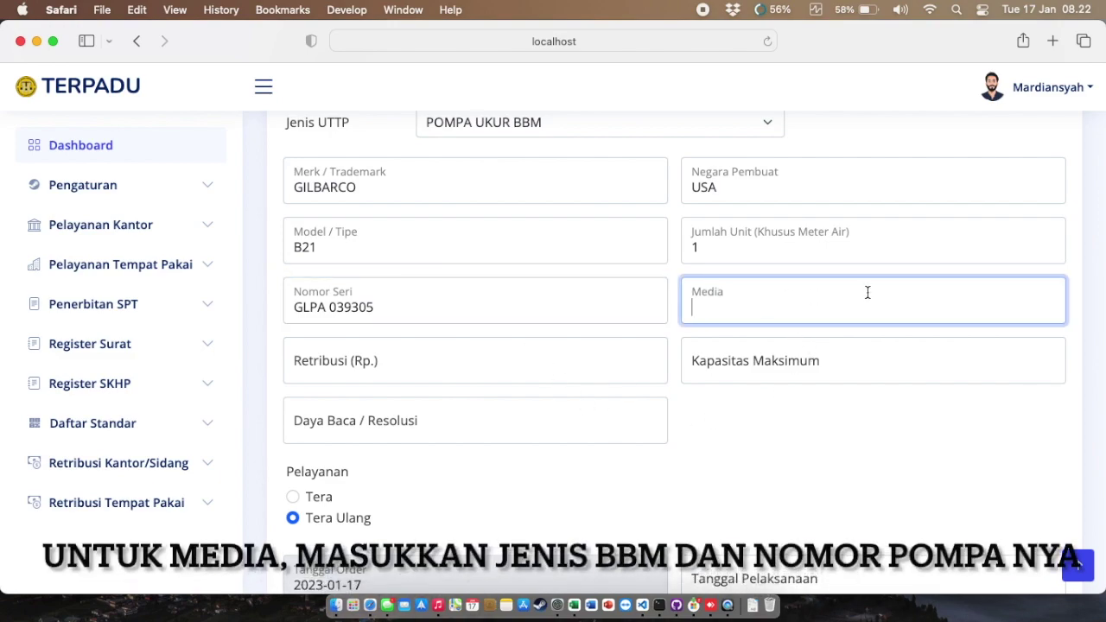
type("PERTALITE 1.1")
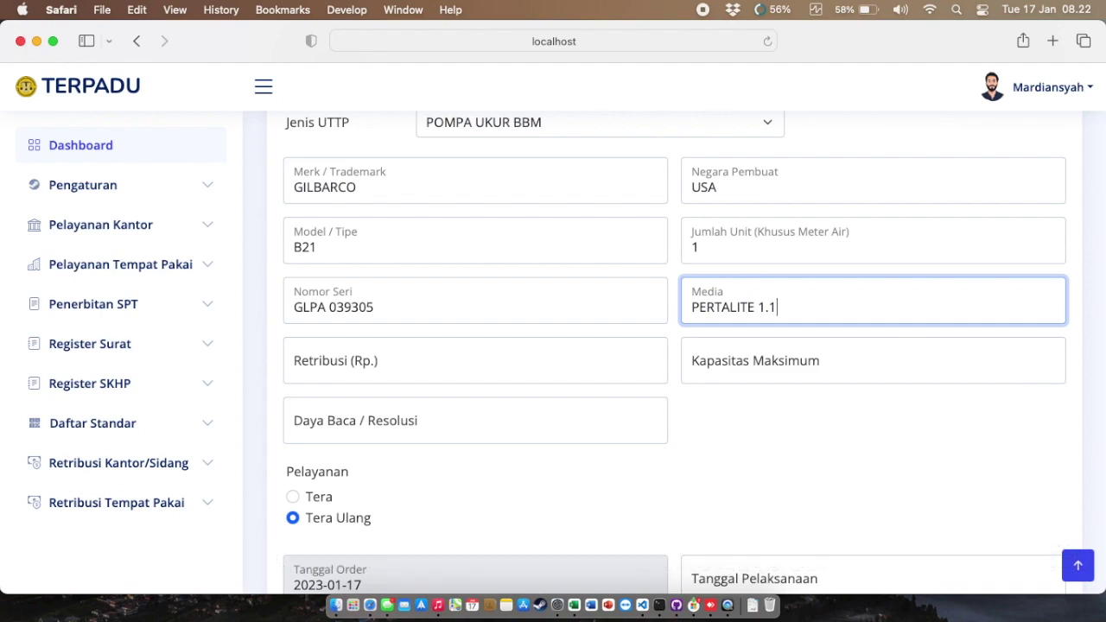
left_click(530, 370)
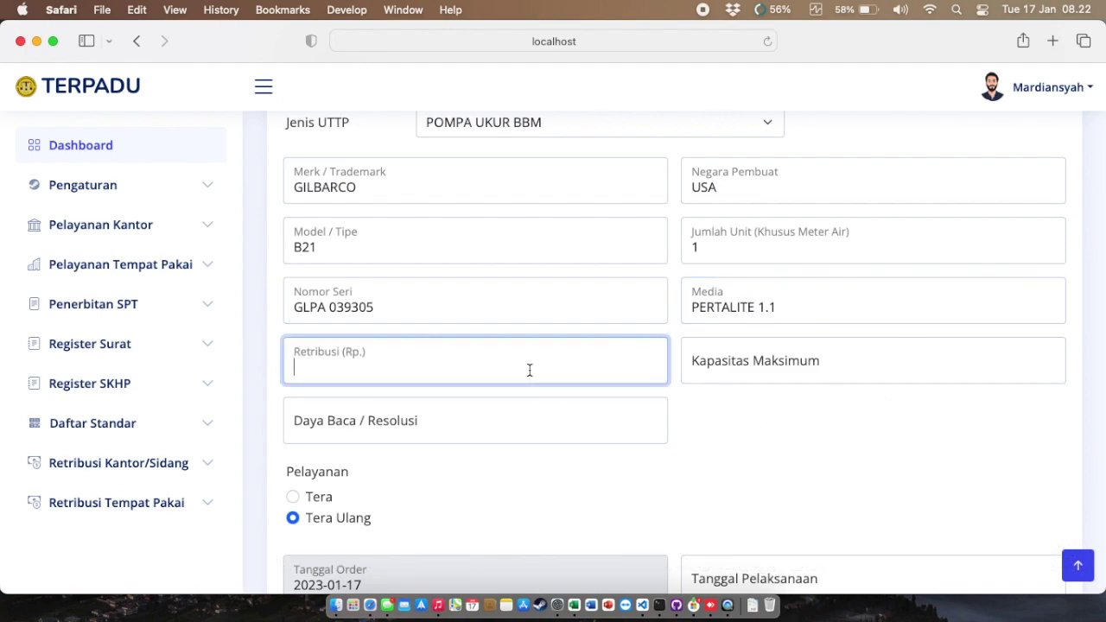
type("21")
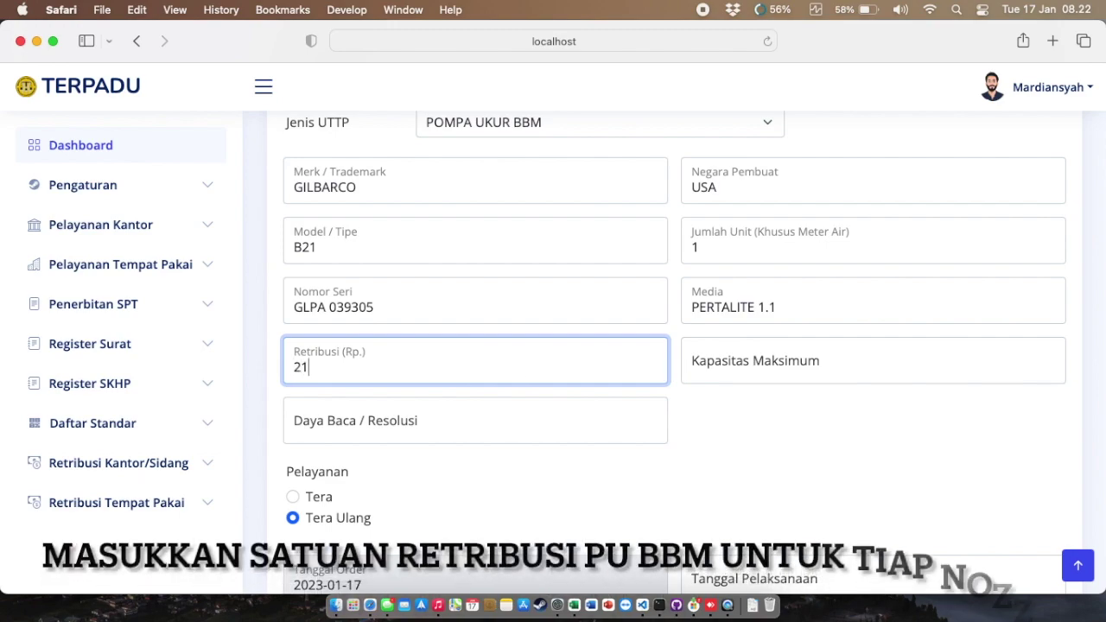
type("0000")
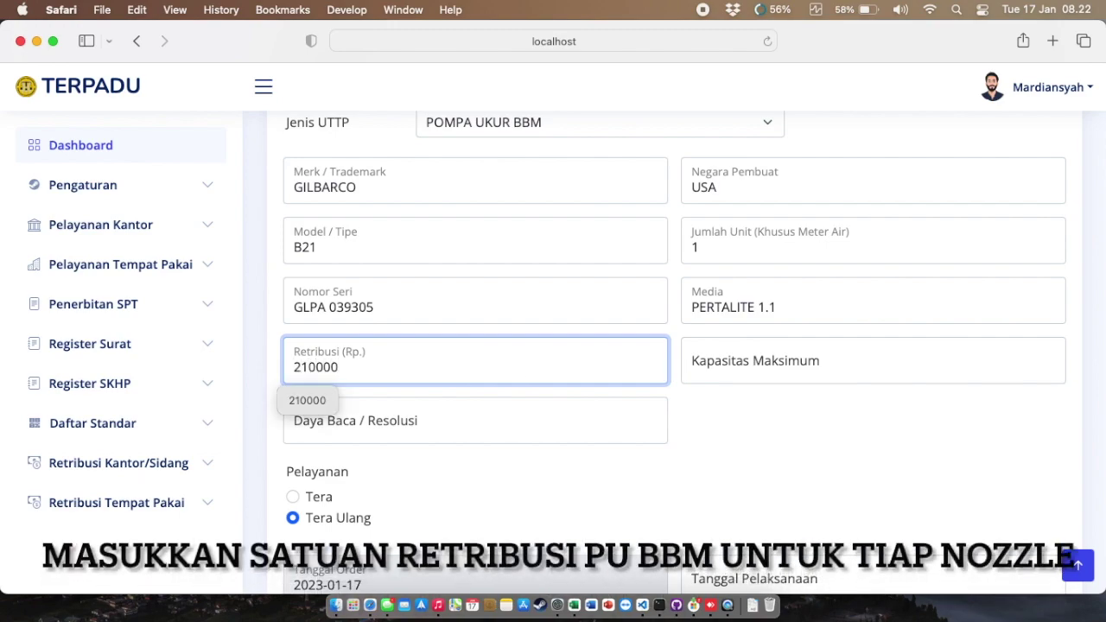
left_click(749, 372)
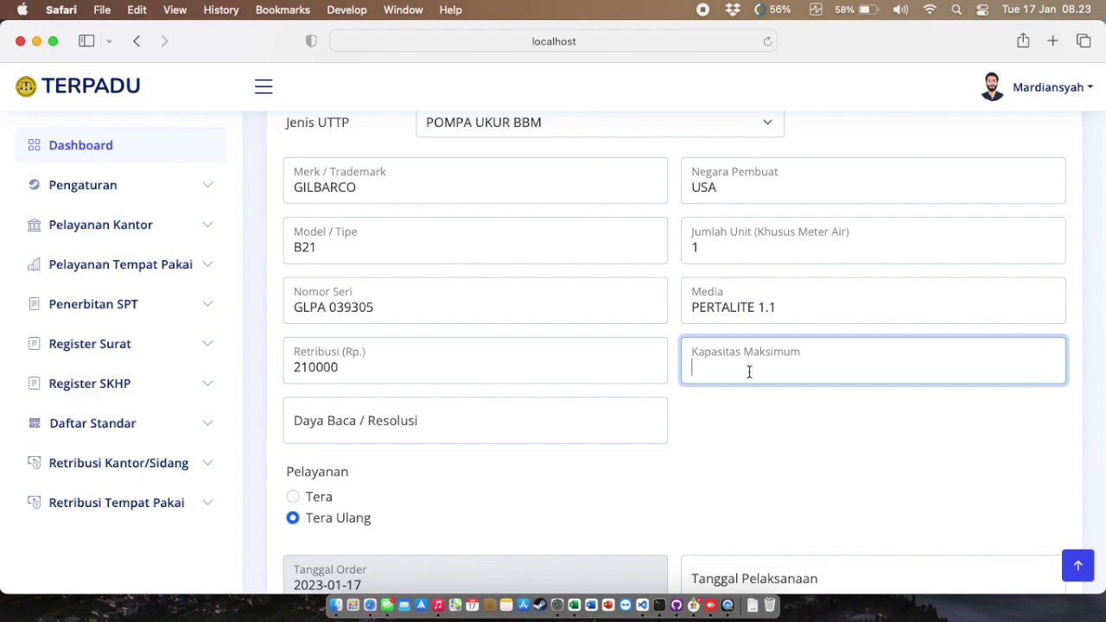
type("45 L/min")
left_click(605, 427)
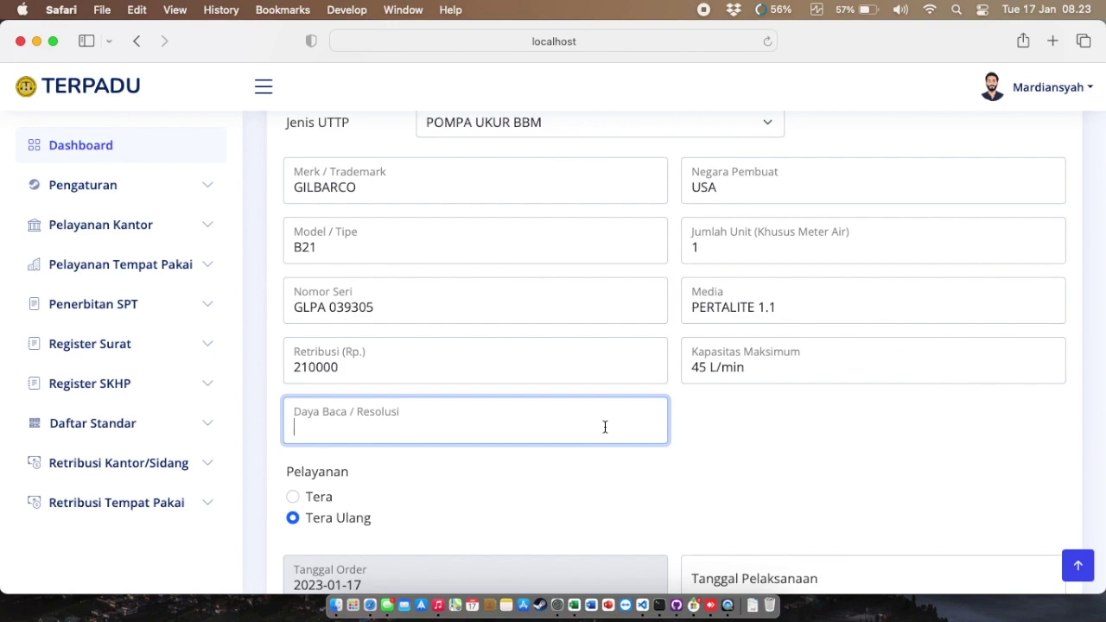
type("5 L")
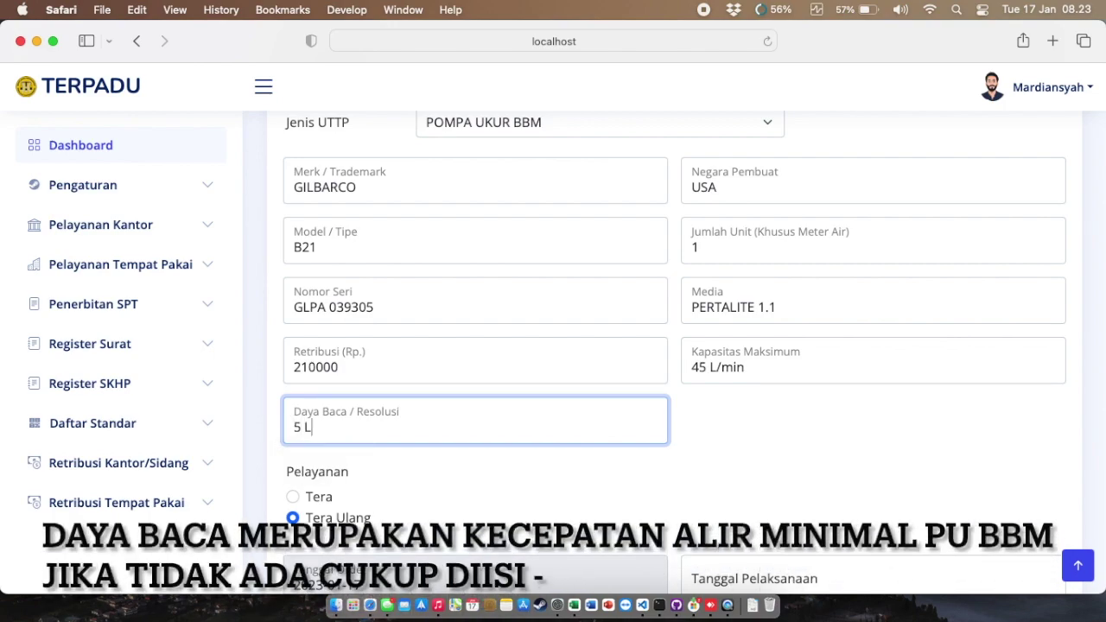
type("/min")
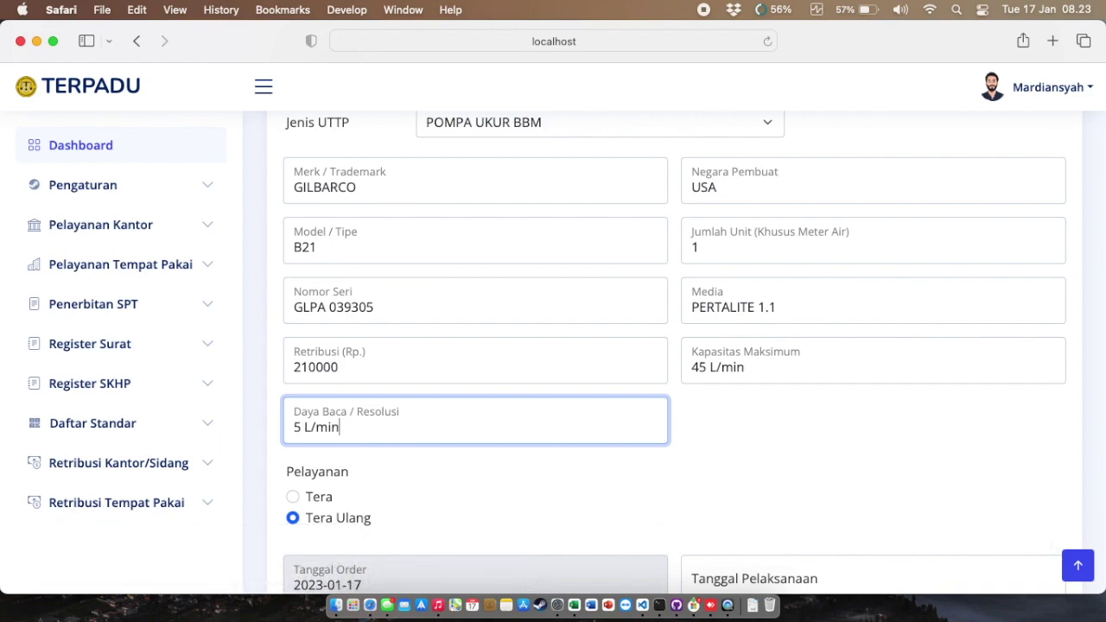
scroll(596, 380, "down", 3)
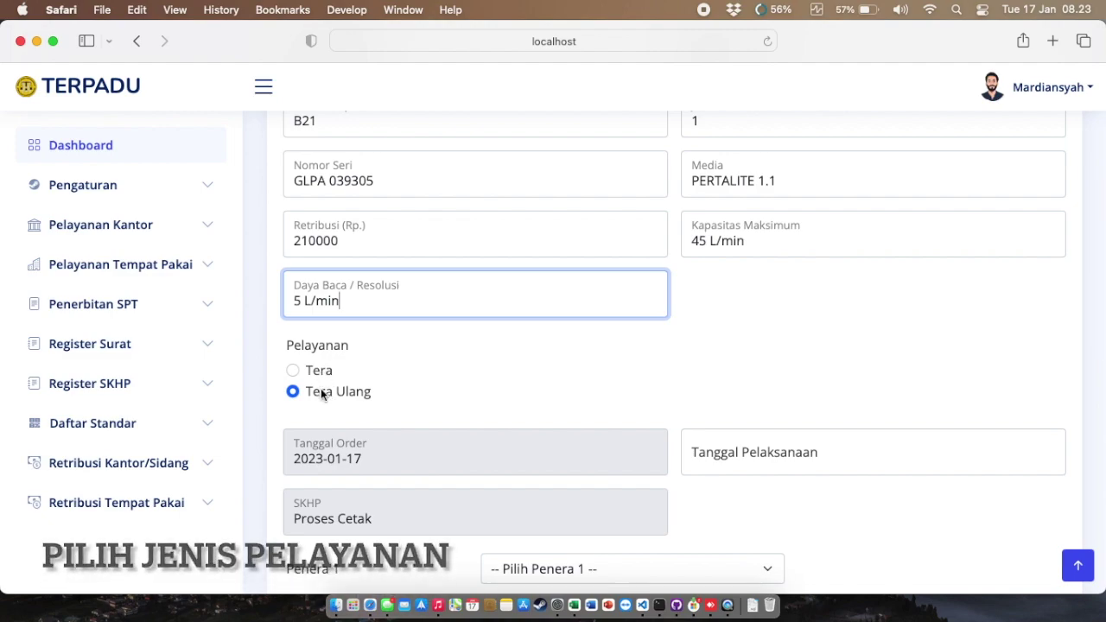
Step: Keep Tera Ulang as the service and set the execution date to 17 January 2023
left_click(320, 388)
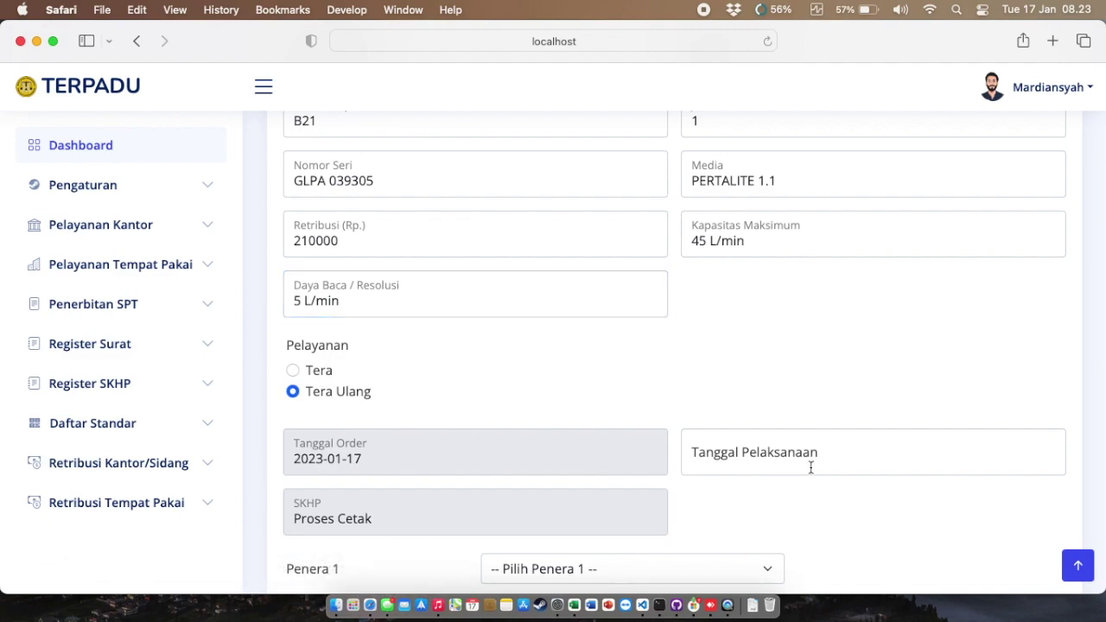
scroll(806, 462, "down", 5)
scroll(807, 459, "up", 3)
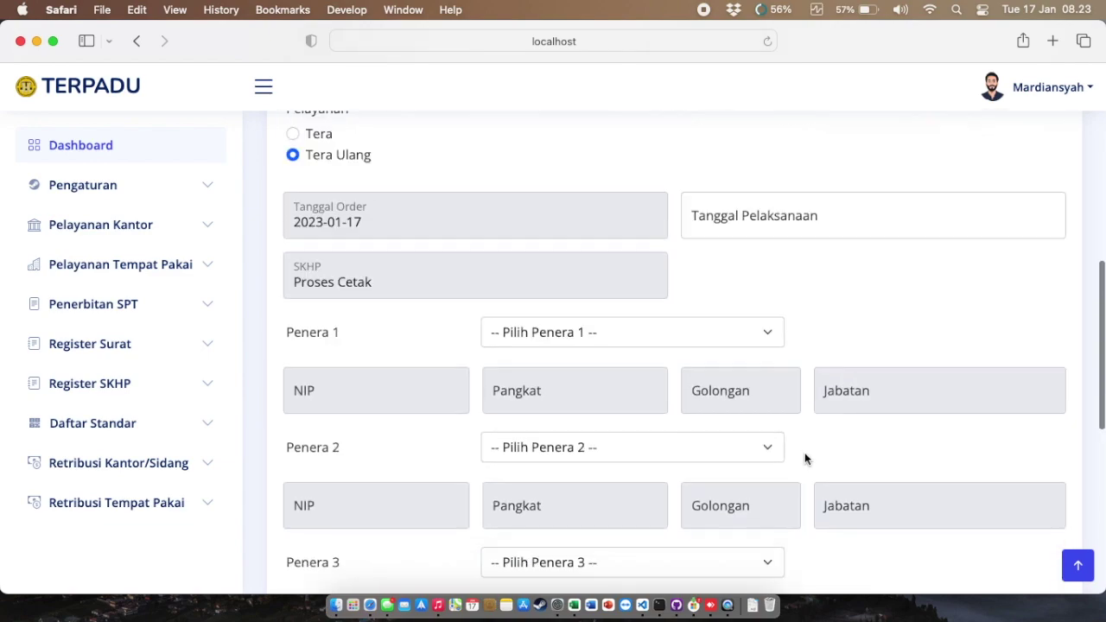
left_click(772, 283)
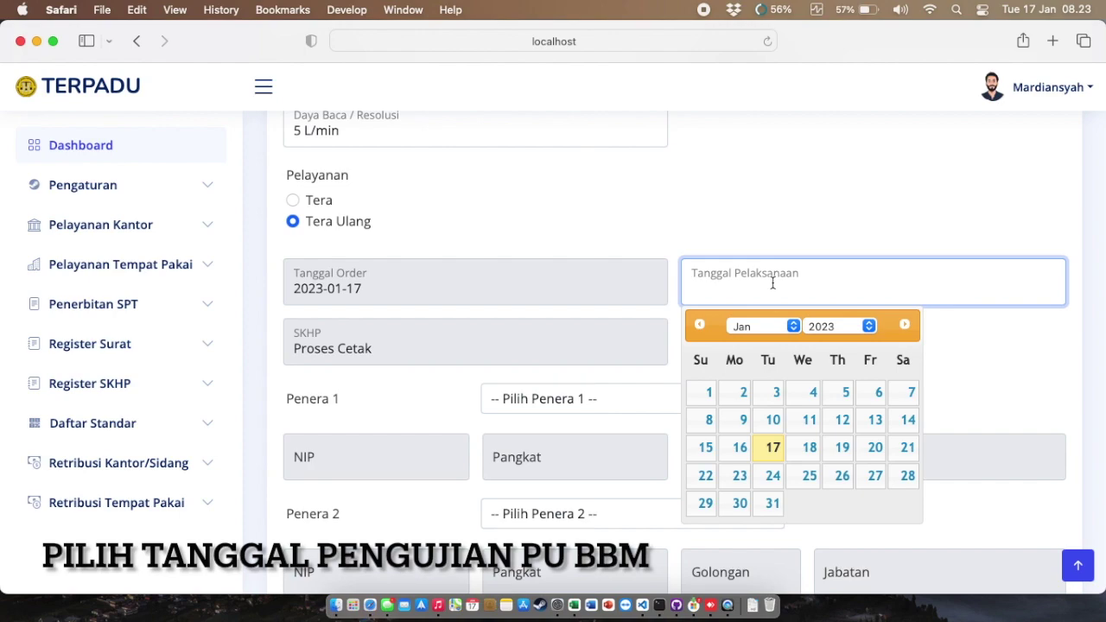
left_click(772, 446)
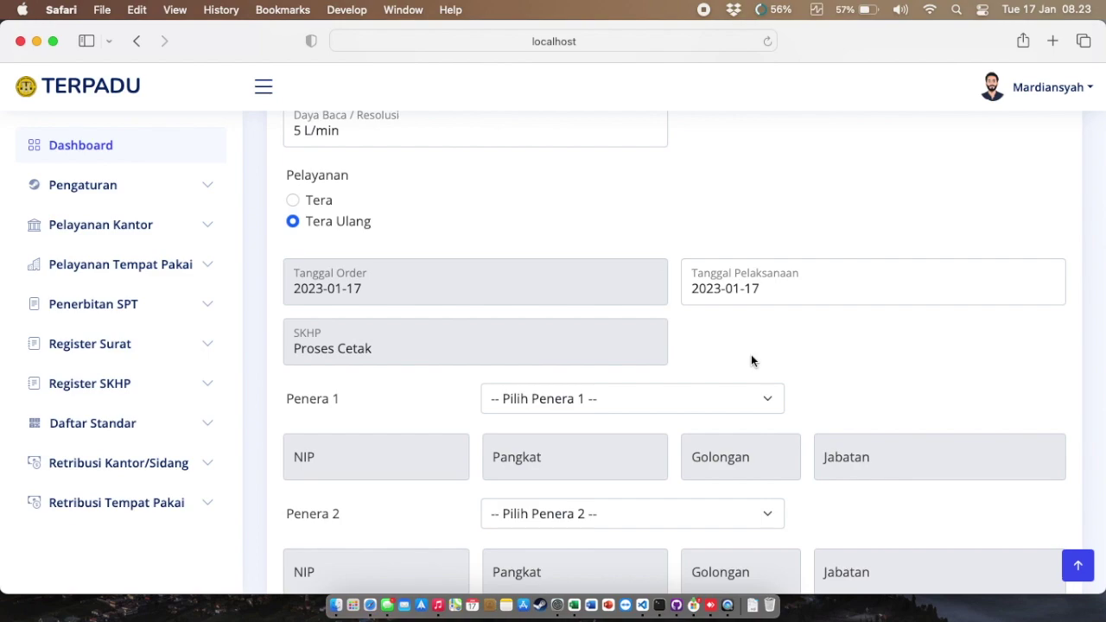
Step: Assign the first listed inspector as Penera 1 and the last as Penera 2
scroll(750, 360, "down", 1)
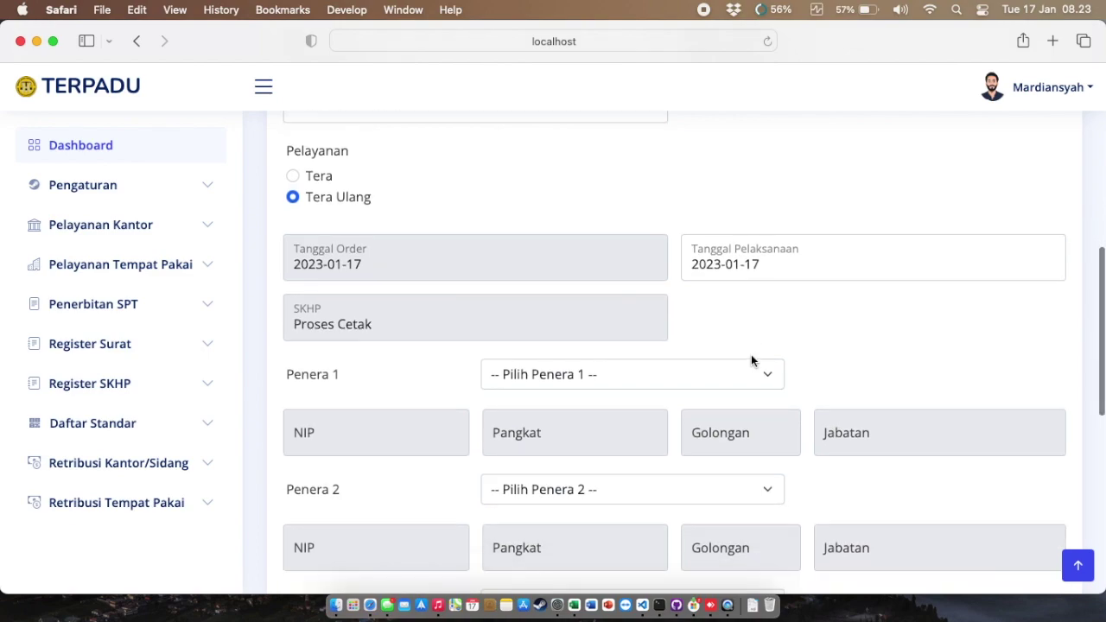
left_click(750, 373)
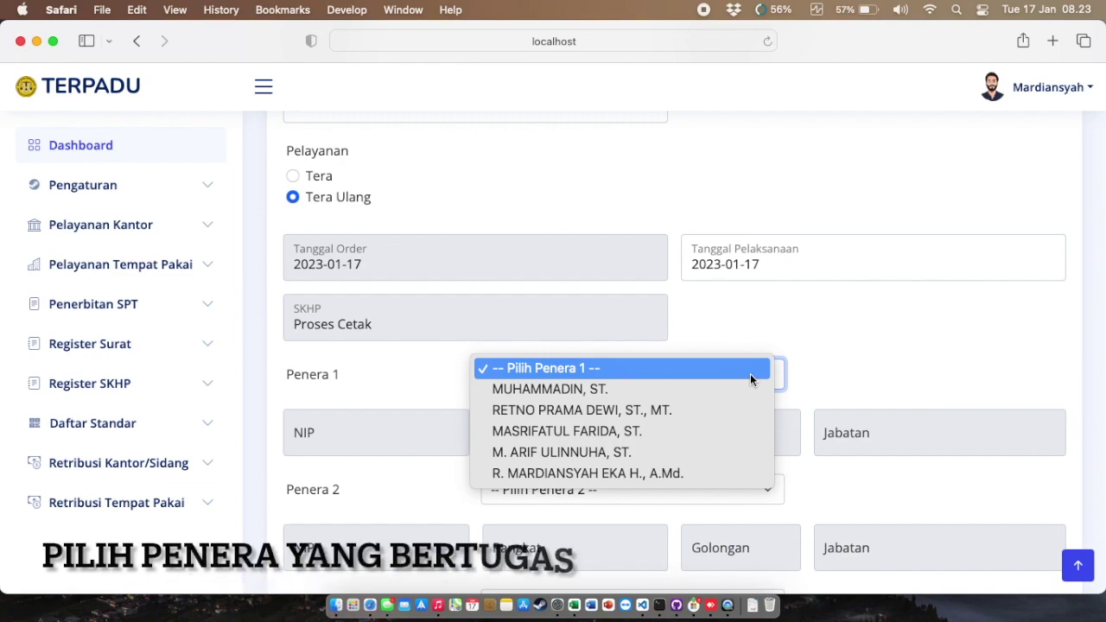
left_click(748, 390)
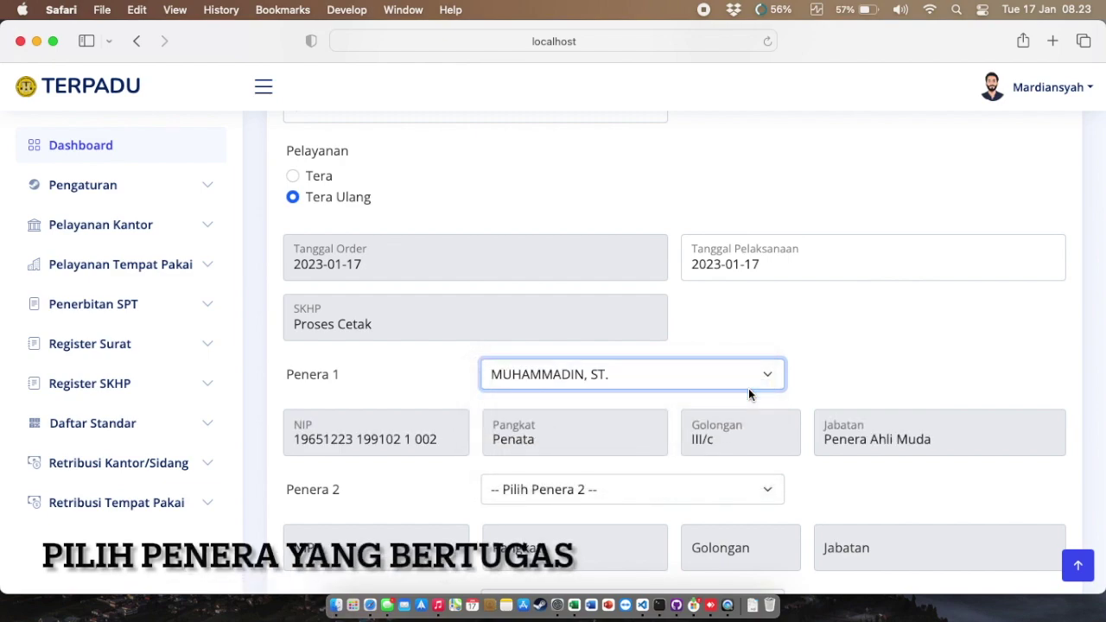
scroll(748, 394, "down", 3)
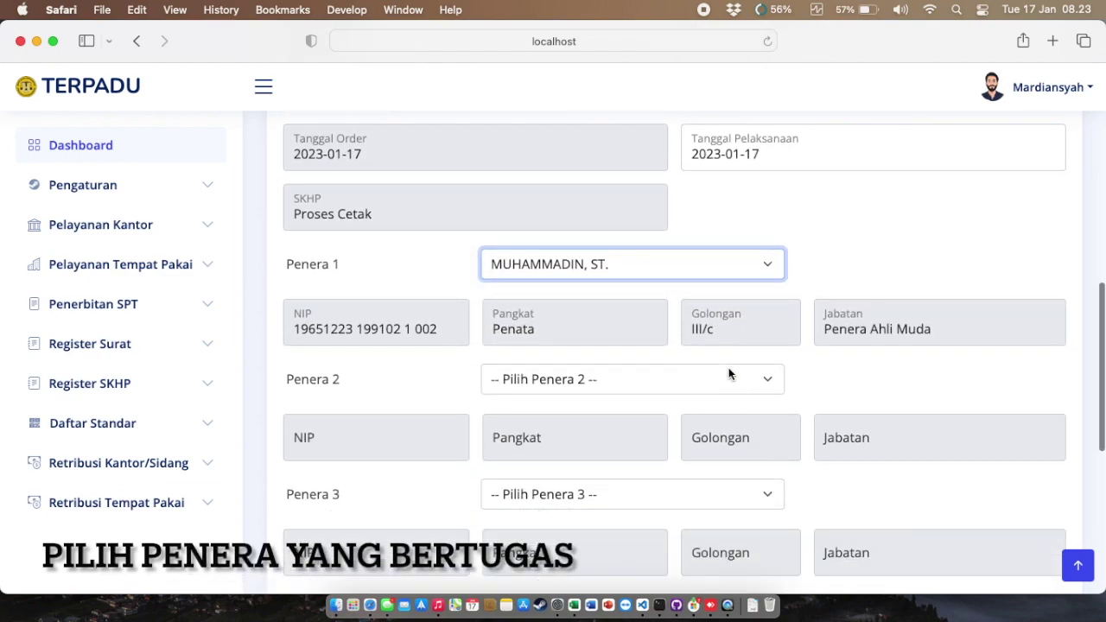
left_click(726, 377)
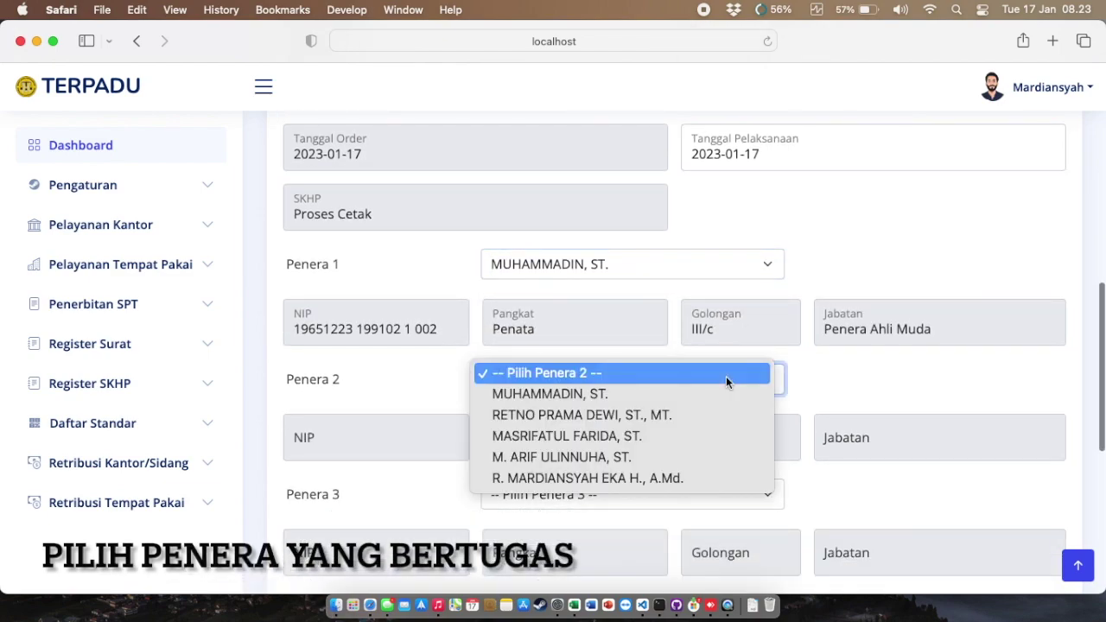
left_click(708, 477)
scroll(726, 475, "down", 10)
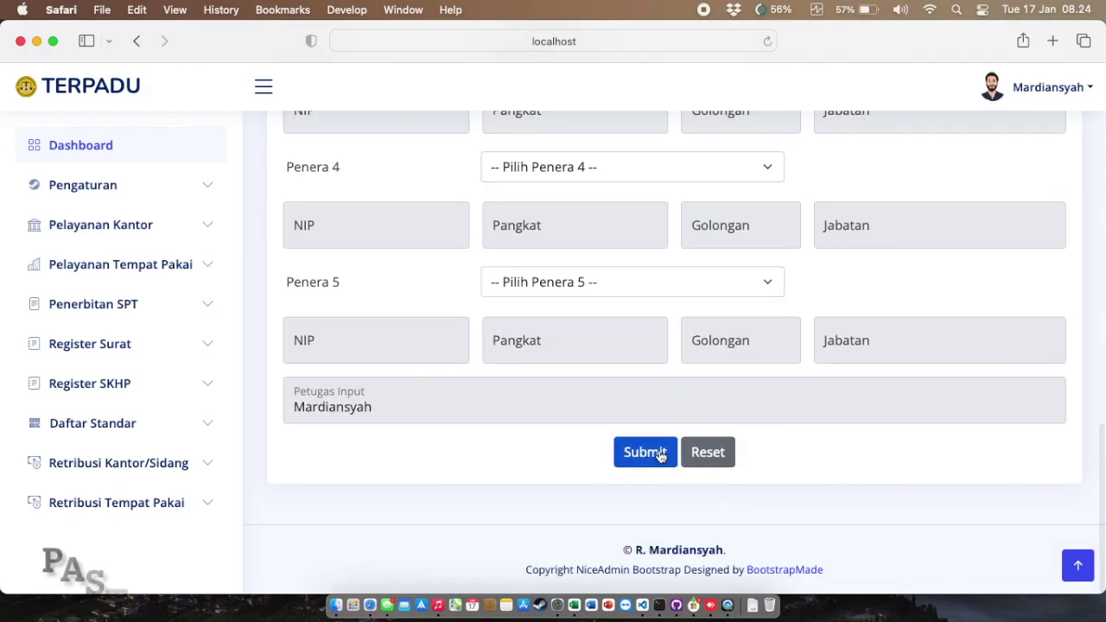
Step: Submit the PERTALITE pump and confirm, bringing the order total to Rp. 210,000
left_click(660, 454)
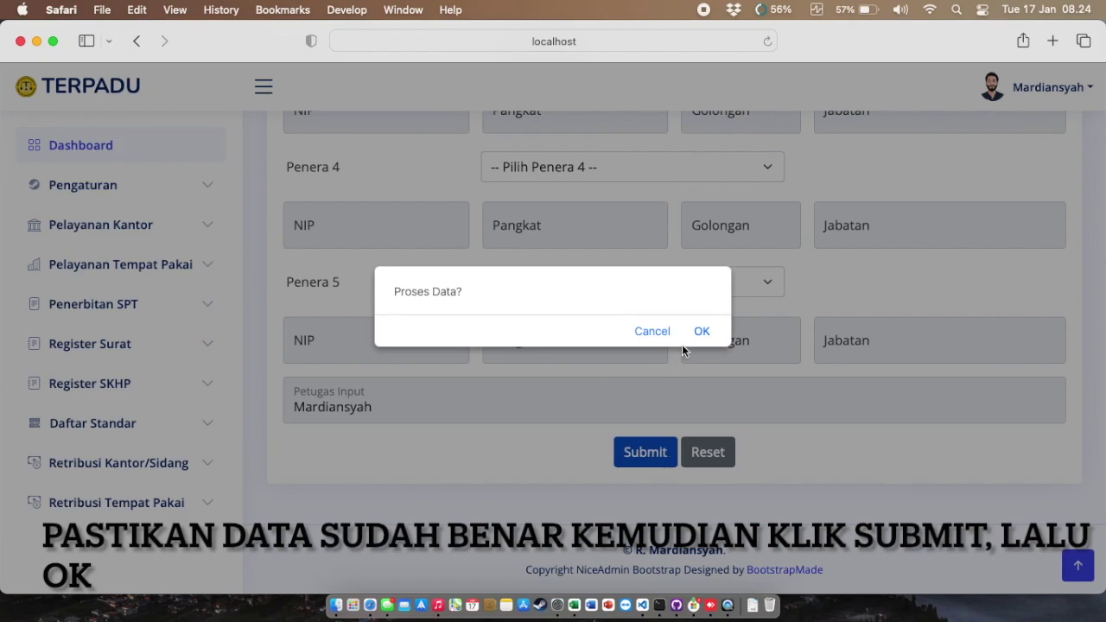
left_click(700, 332)
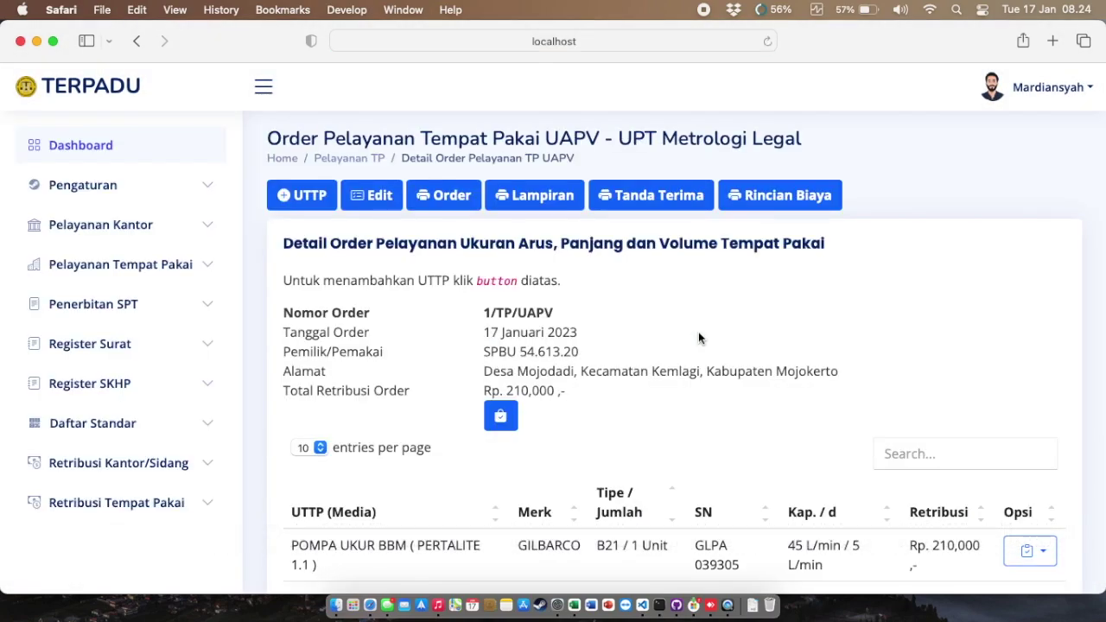
scroll(699, 337, "down", 2)
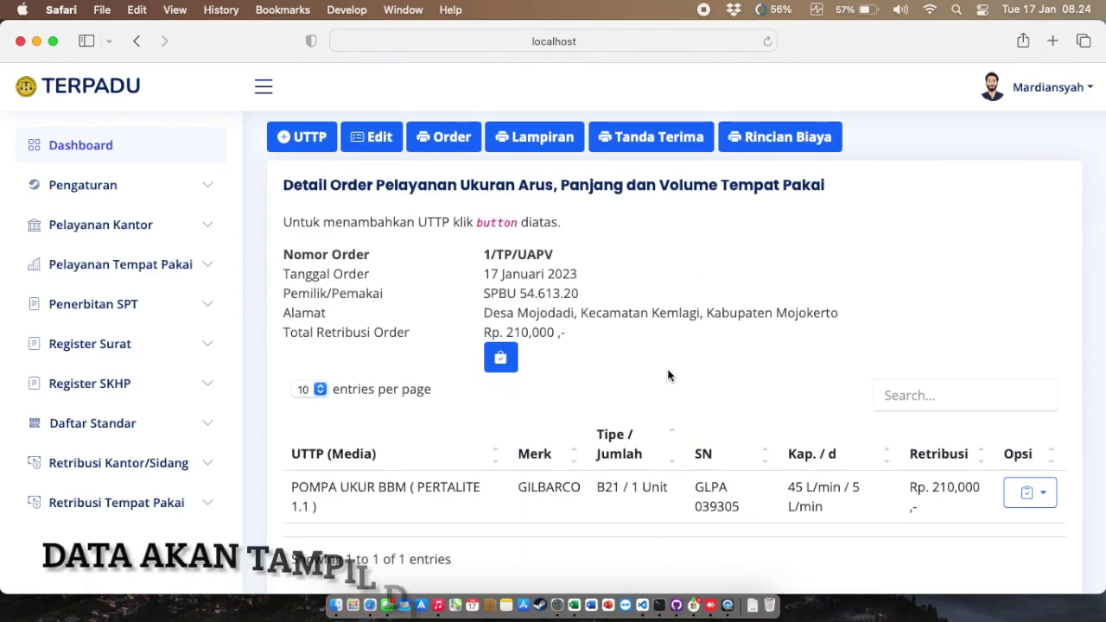
left_click_drag(293, 486, 946, 509)
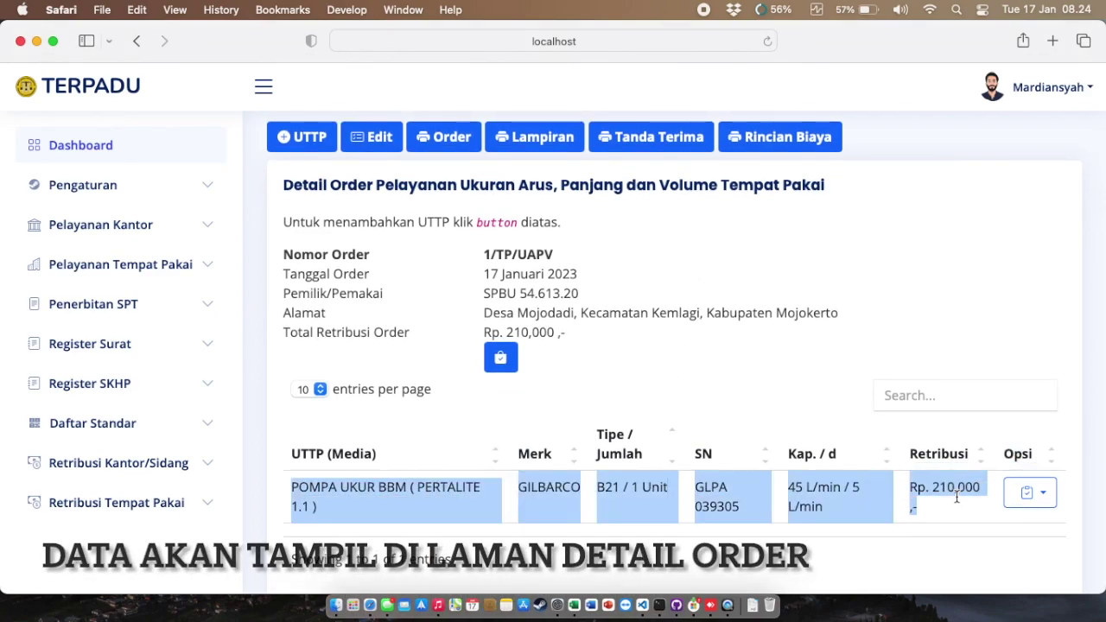
left_click(750, 411)
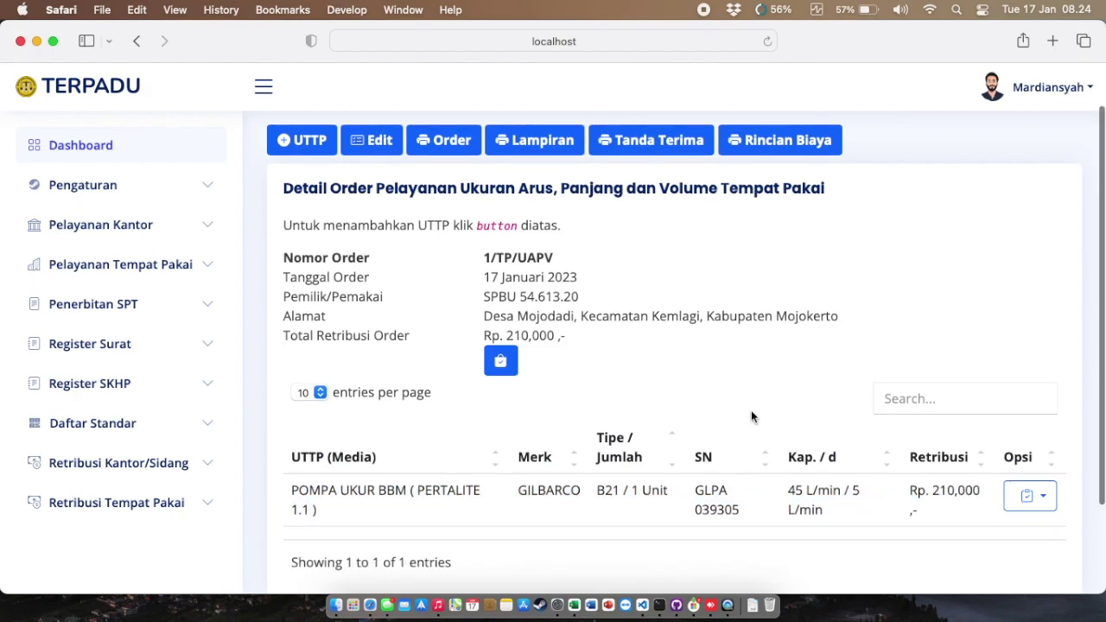
scroll(751, 416, "up", 2)
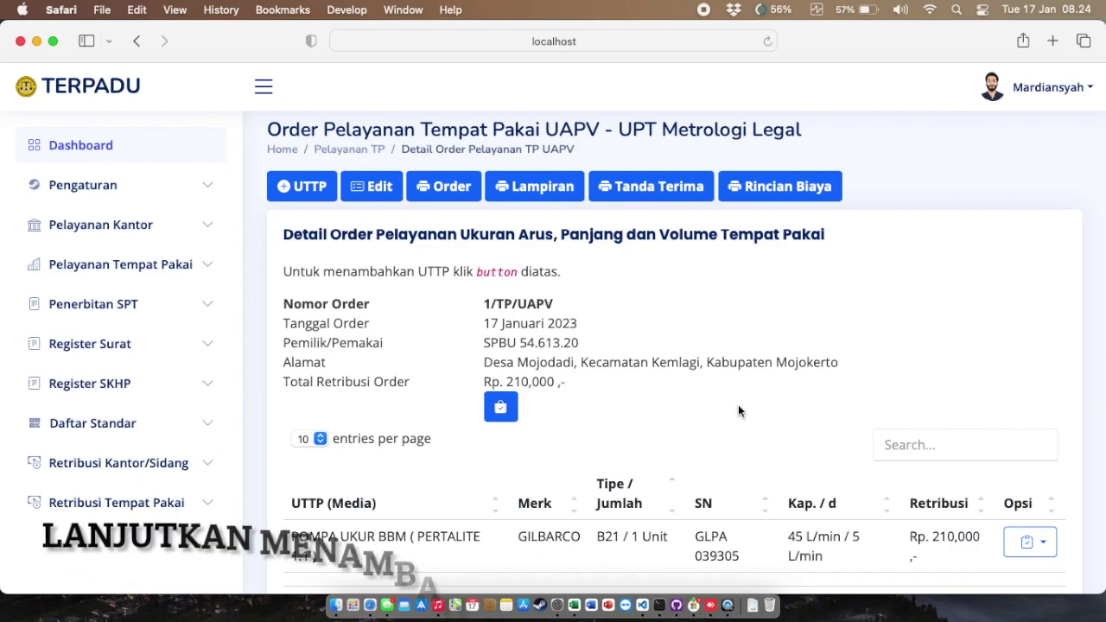
Step: Add another POMPA UKUR BBM: GILBARCO, USA, model JTA 200 GE
left_click(310, 185)
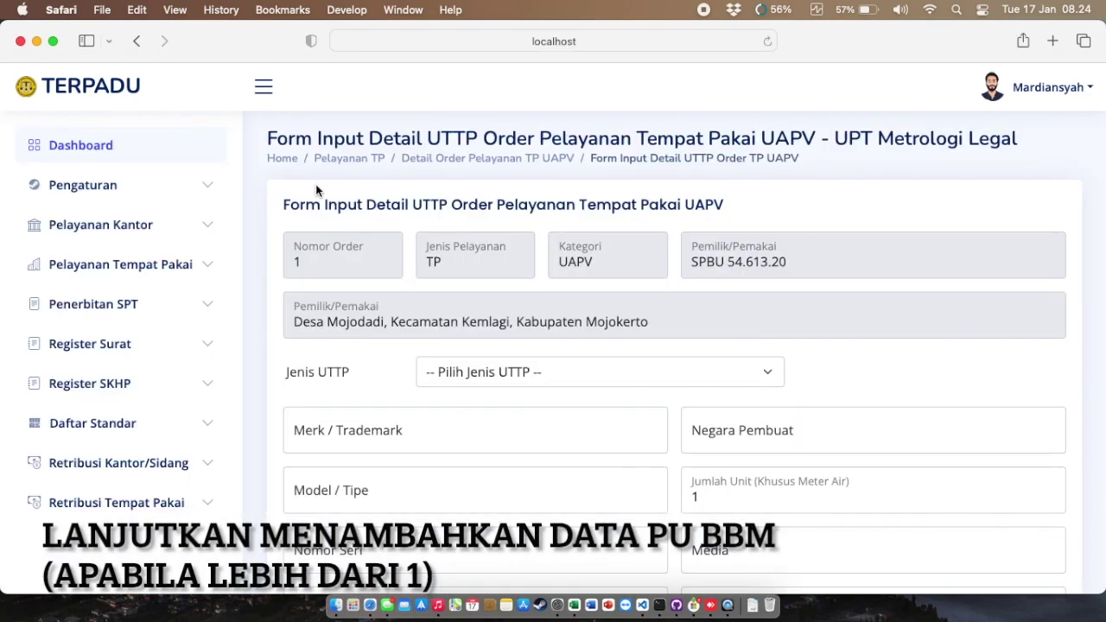
left_click(484, 372)
left_click(484, 386)
left_click(486, 425)
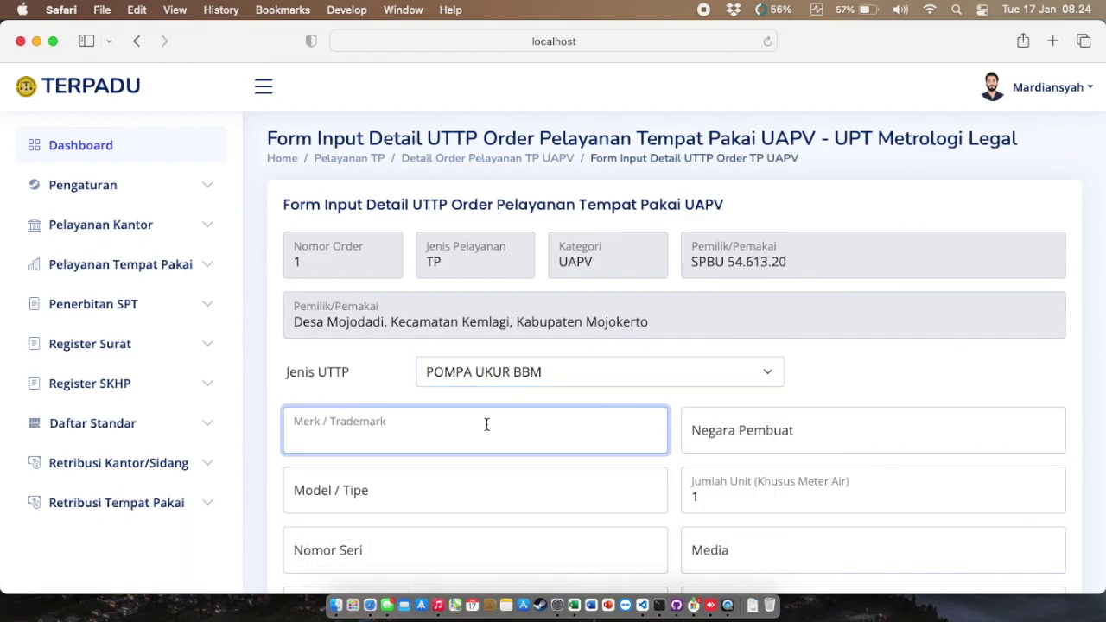
type("GILBARCO")
left_click(726, 448)
type("USA")
left_click(582, 498)
type("JTA 200 GE")
Step: Enter serial 04310073, media DEXLITE 3.7, retribusi 210000, capacity 60 L/min, resolution '-'
scroll(590, 392, "down", 4)
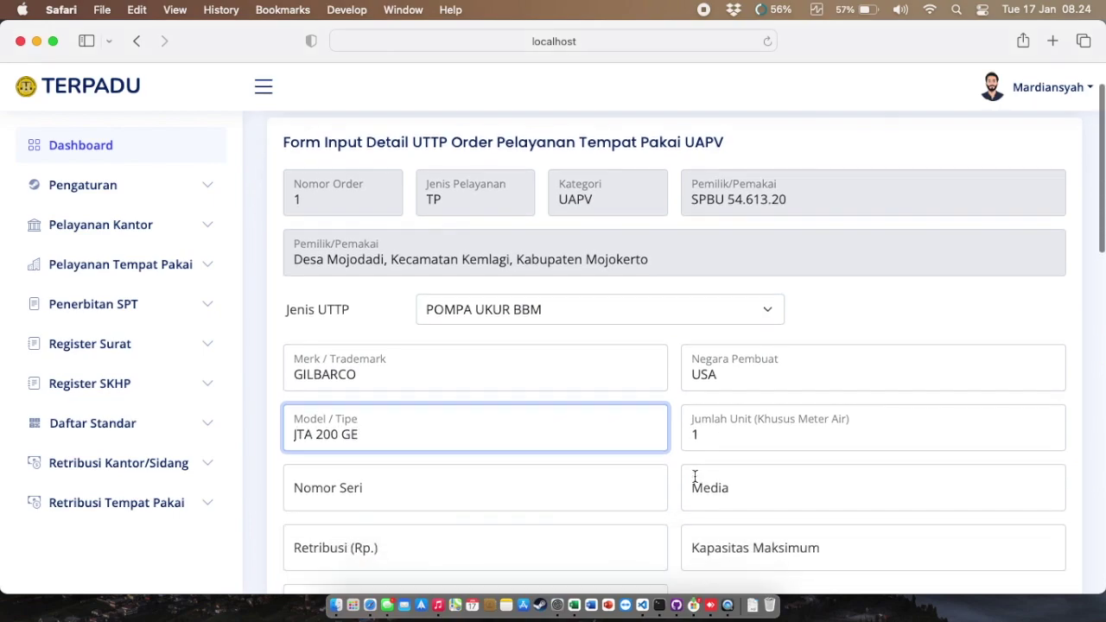
left_click(590, 393)
type("04310073")
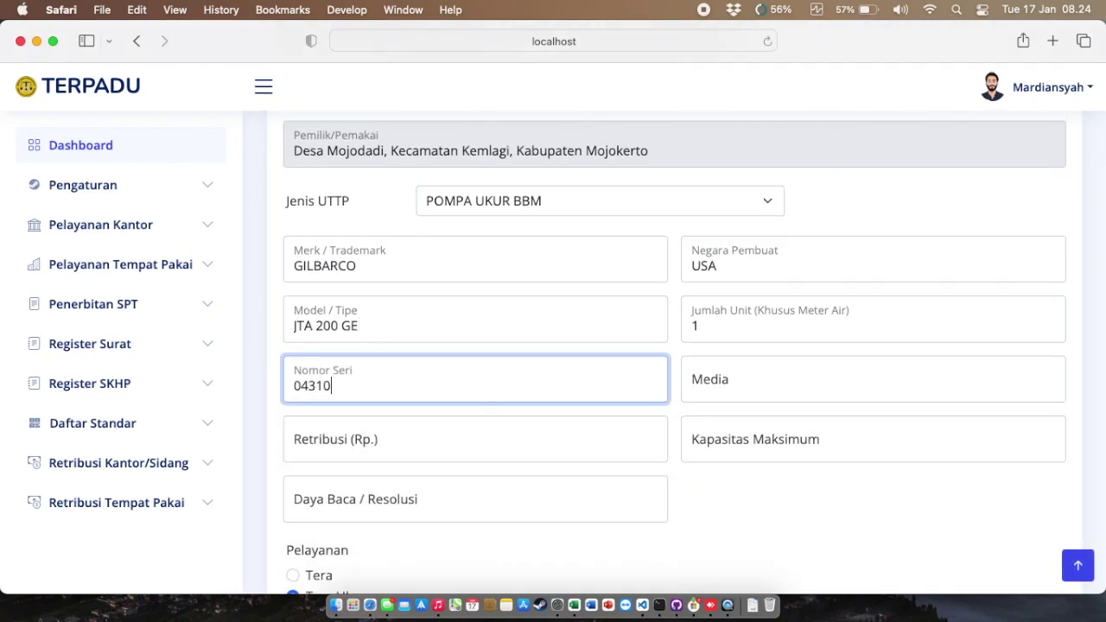
left_click(770, 388)
type("DEXLITE 3.7")
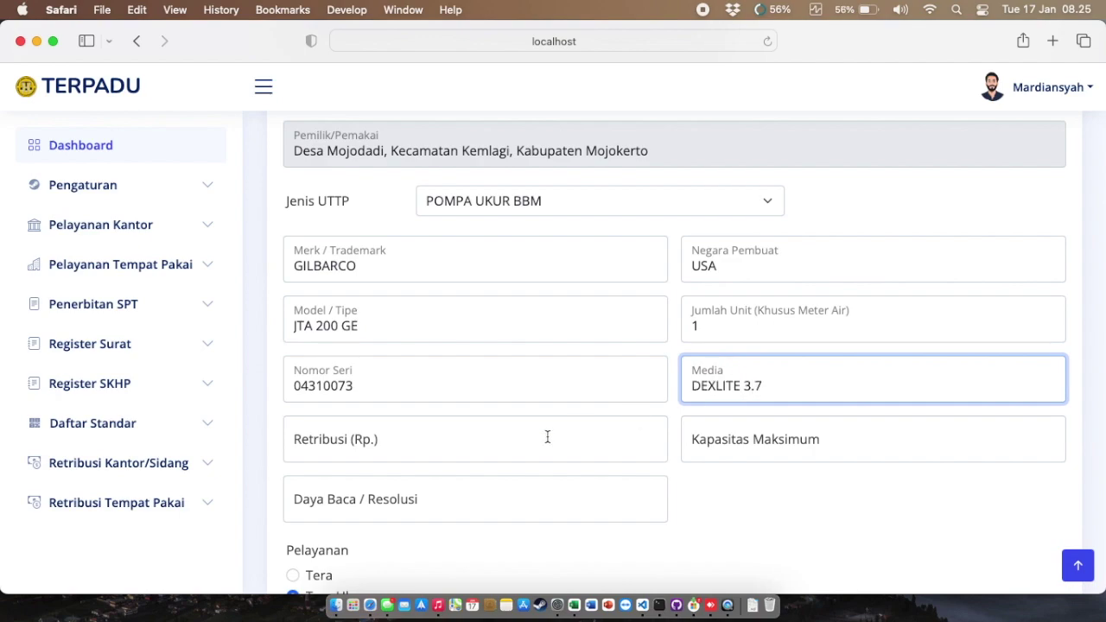
left_click(519, 446)
type("210000")
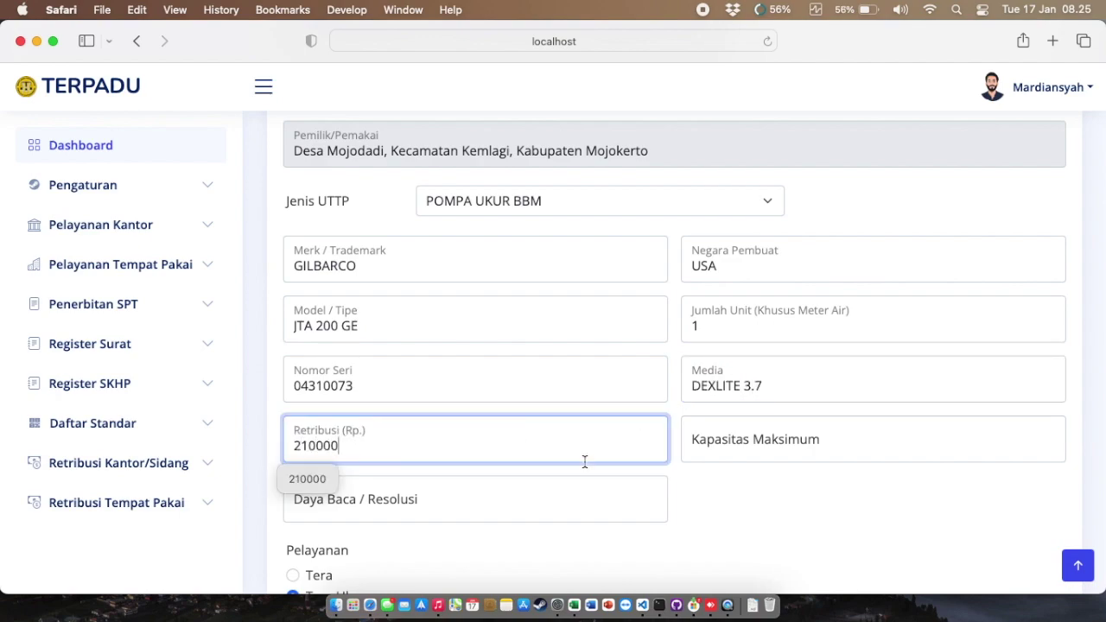
left_click(780, 450)
type("60 L/min")
left_click(561, 504)
type("-")
left_click(730, 503)
scroll(308, 449, "down", 5)
Step: Set the execution date to 2023-01-17 and assign inspectors as Penera 1 and Penera 2
left_click(745, 346)
left_click(773, 496)
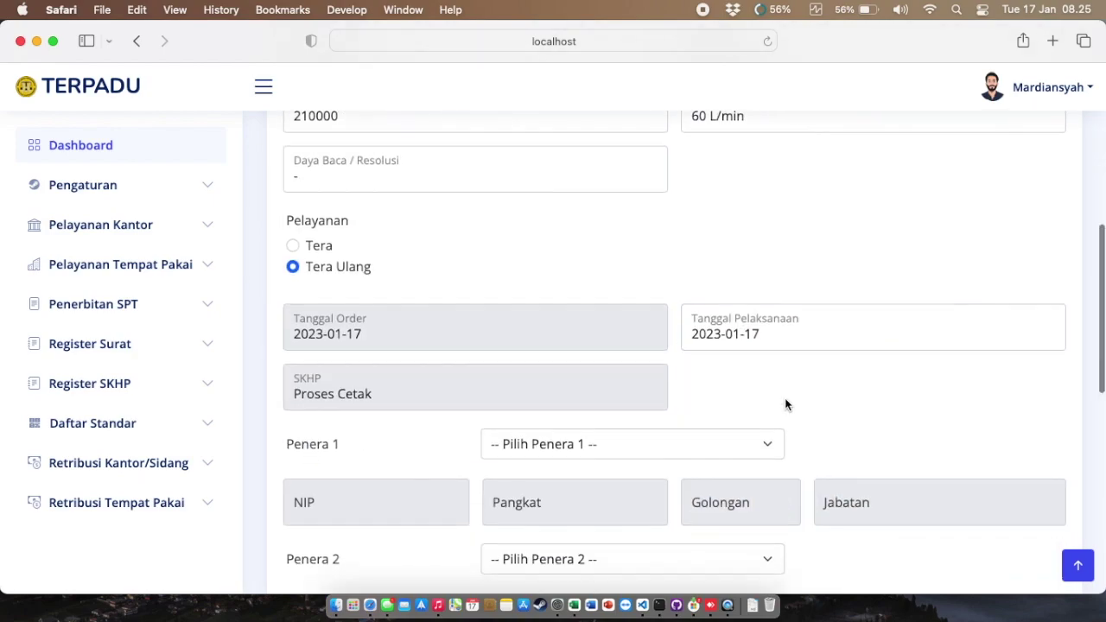
scroll(760, 363, "down", 5)
left_click(748, 136)
left_click(749, 150)
left_click(751, 250)
left_click(721, 348)
scroll(683, 414, "down", 5)
Step: Submit and confirm the second pump, raising the total to Rp. 420,000
left_click(645, 452)
left_click(702, 331)
scroll(700, 339, "down", 3)
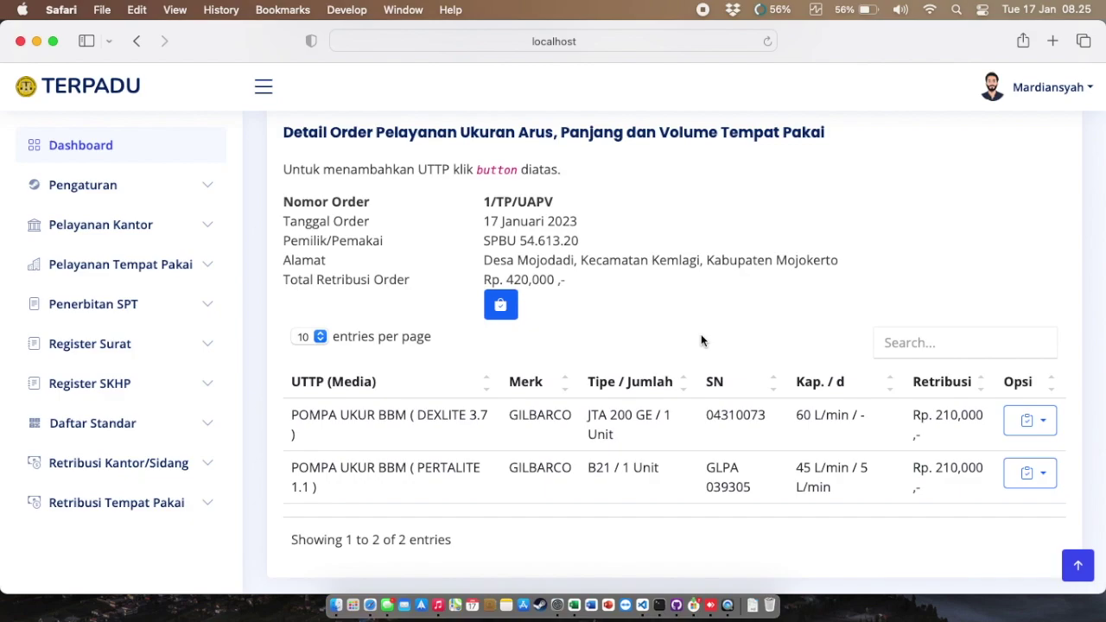
Step: Submit the 420000 total retribusi from the cart button and check order 1/TP/UAPV's row
scroll(700, 341, "up", 3)
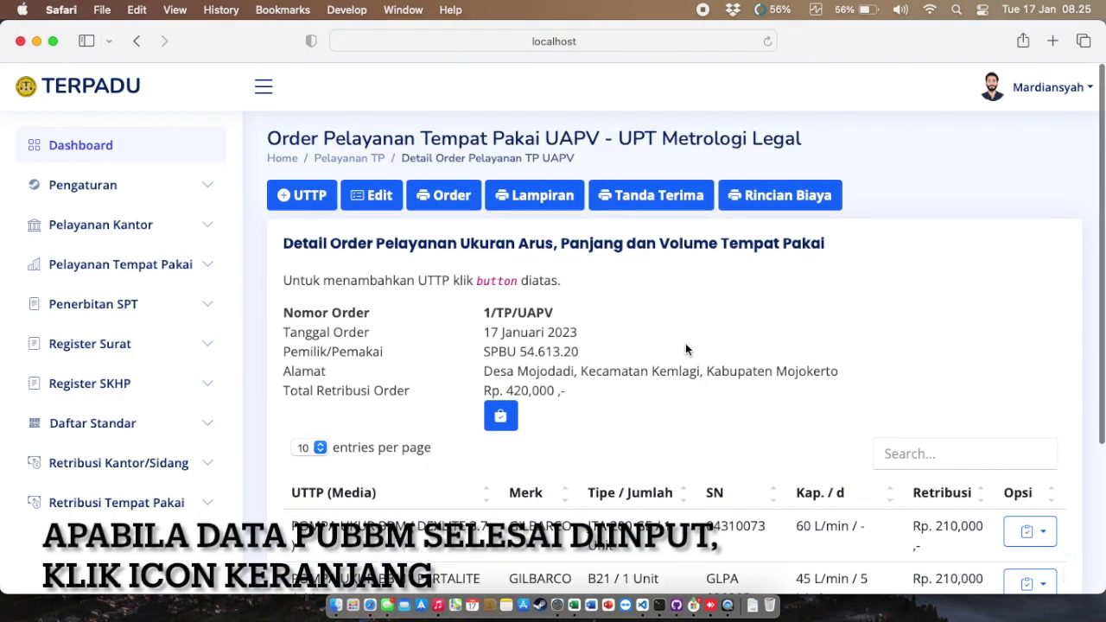
left_click(502, 418)
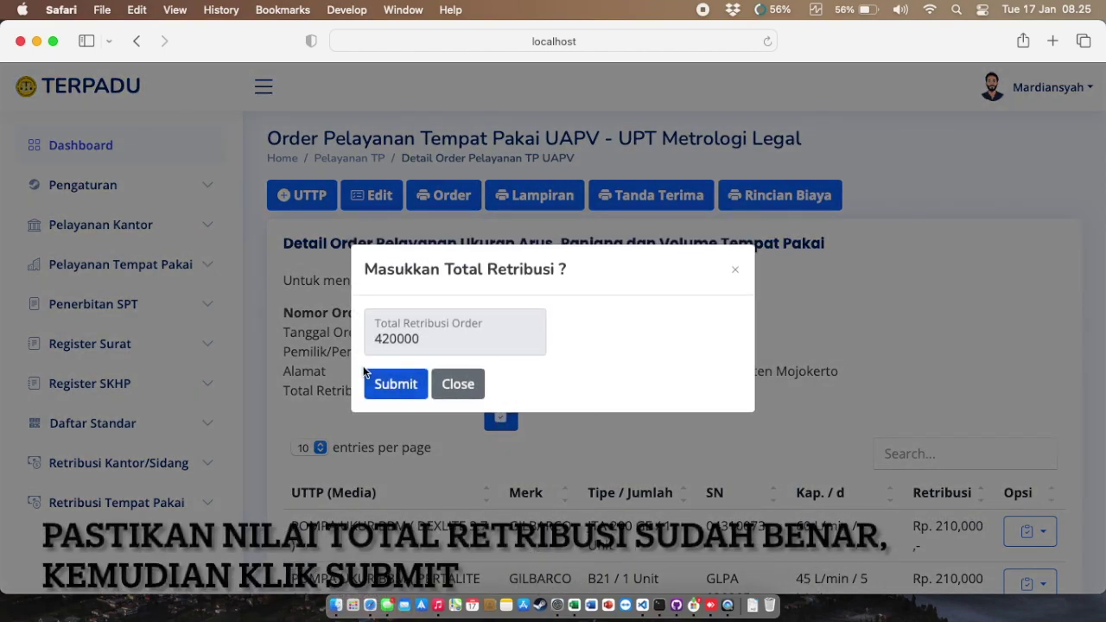
left_click(389, 386)
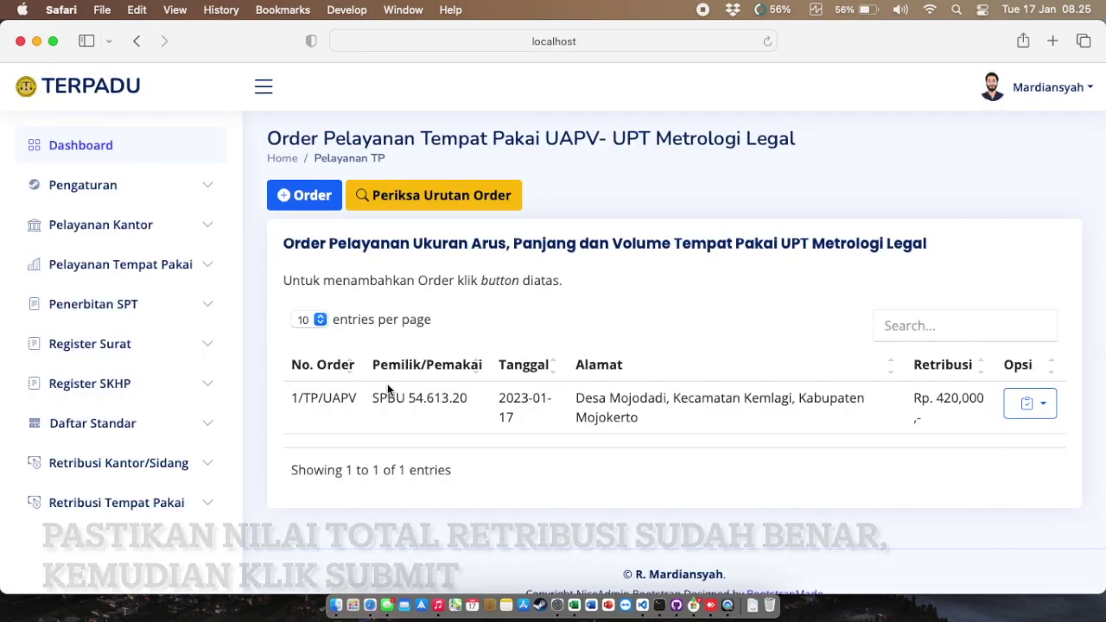
left_click_drag(292, 399, 981, 399)
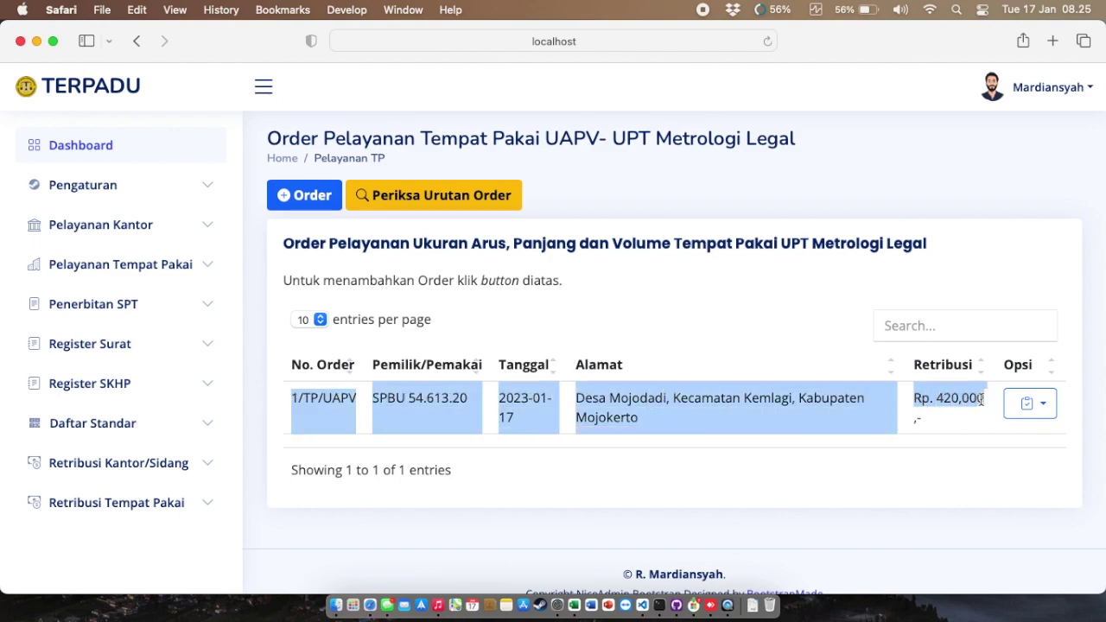
left_click(902, 449)
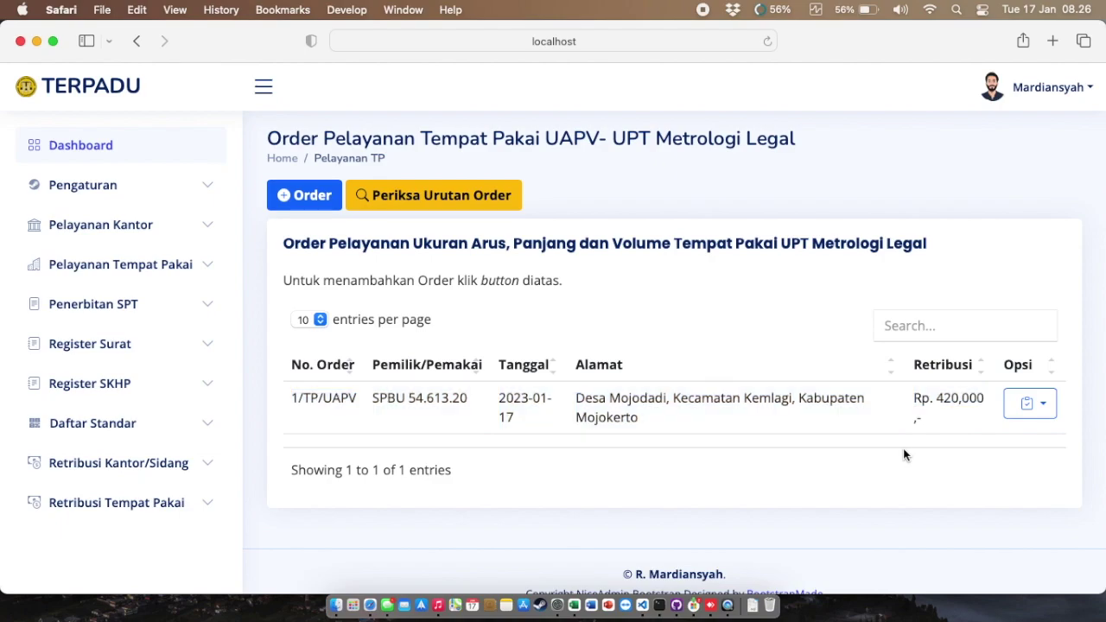